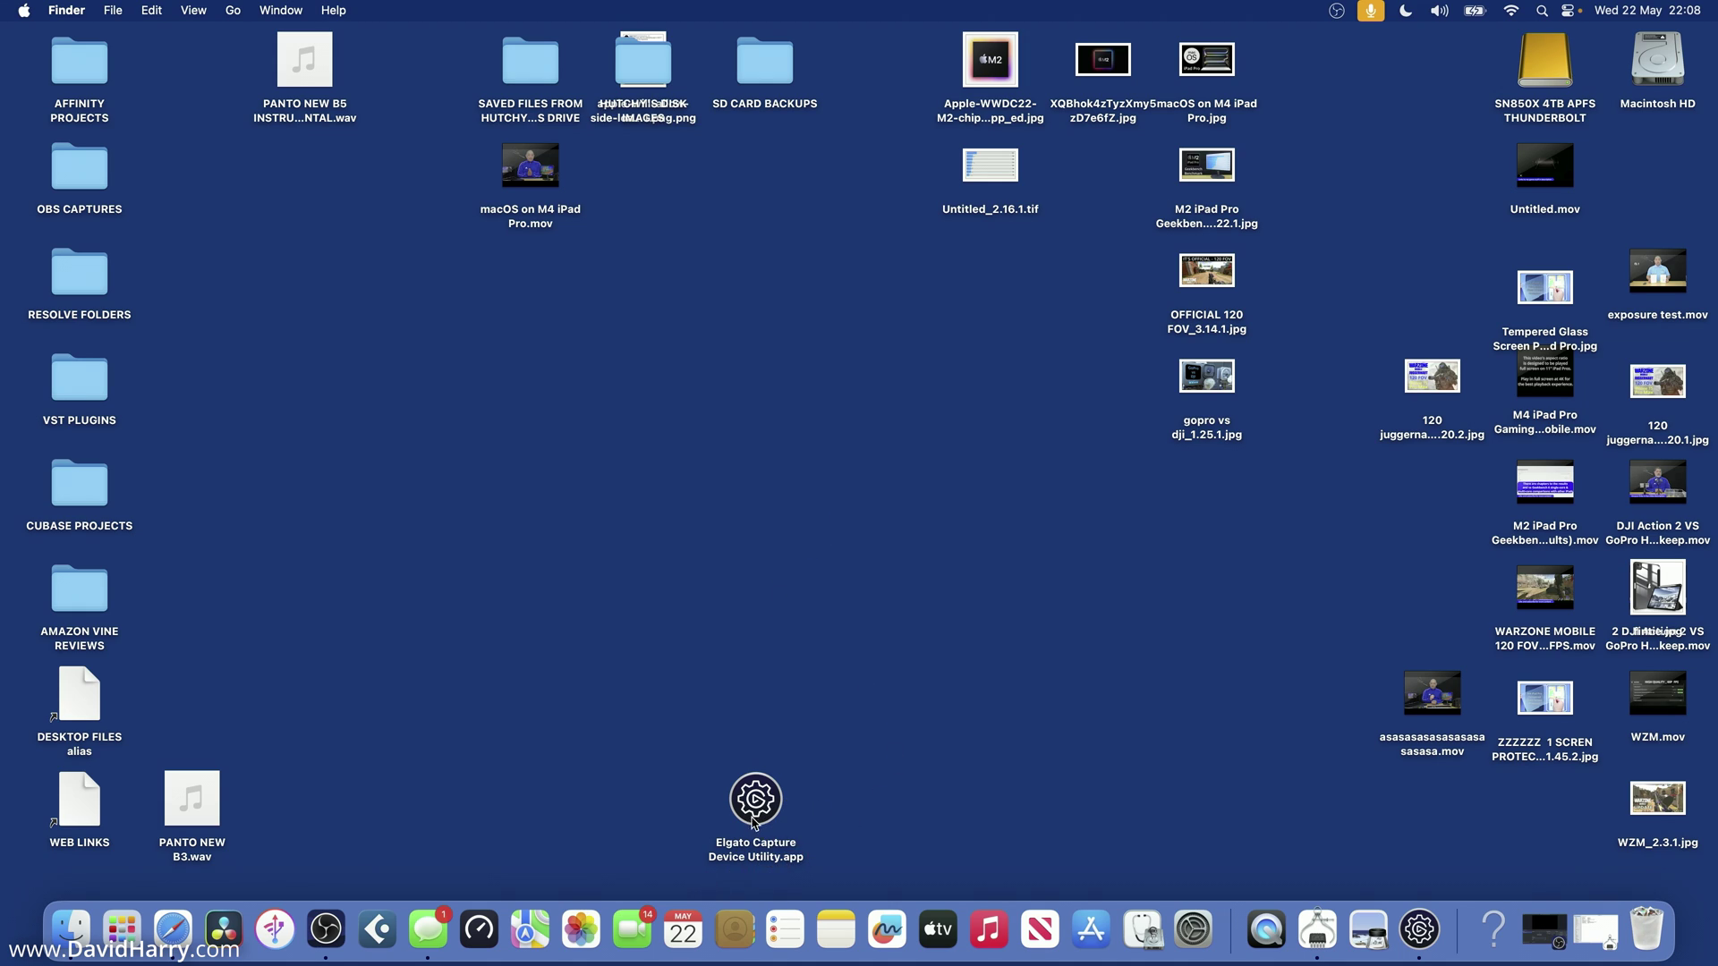
Launch Elgato Capture Device Utility 1.3.0.629 and check its Capture Device list, which finds no Elgato devices.
{"action": "left_click", "coordinate": [759, 812]}
{"action": "double_click", "coordinate": [760, 811]}
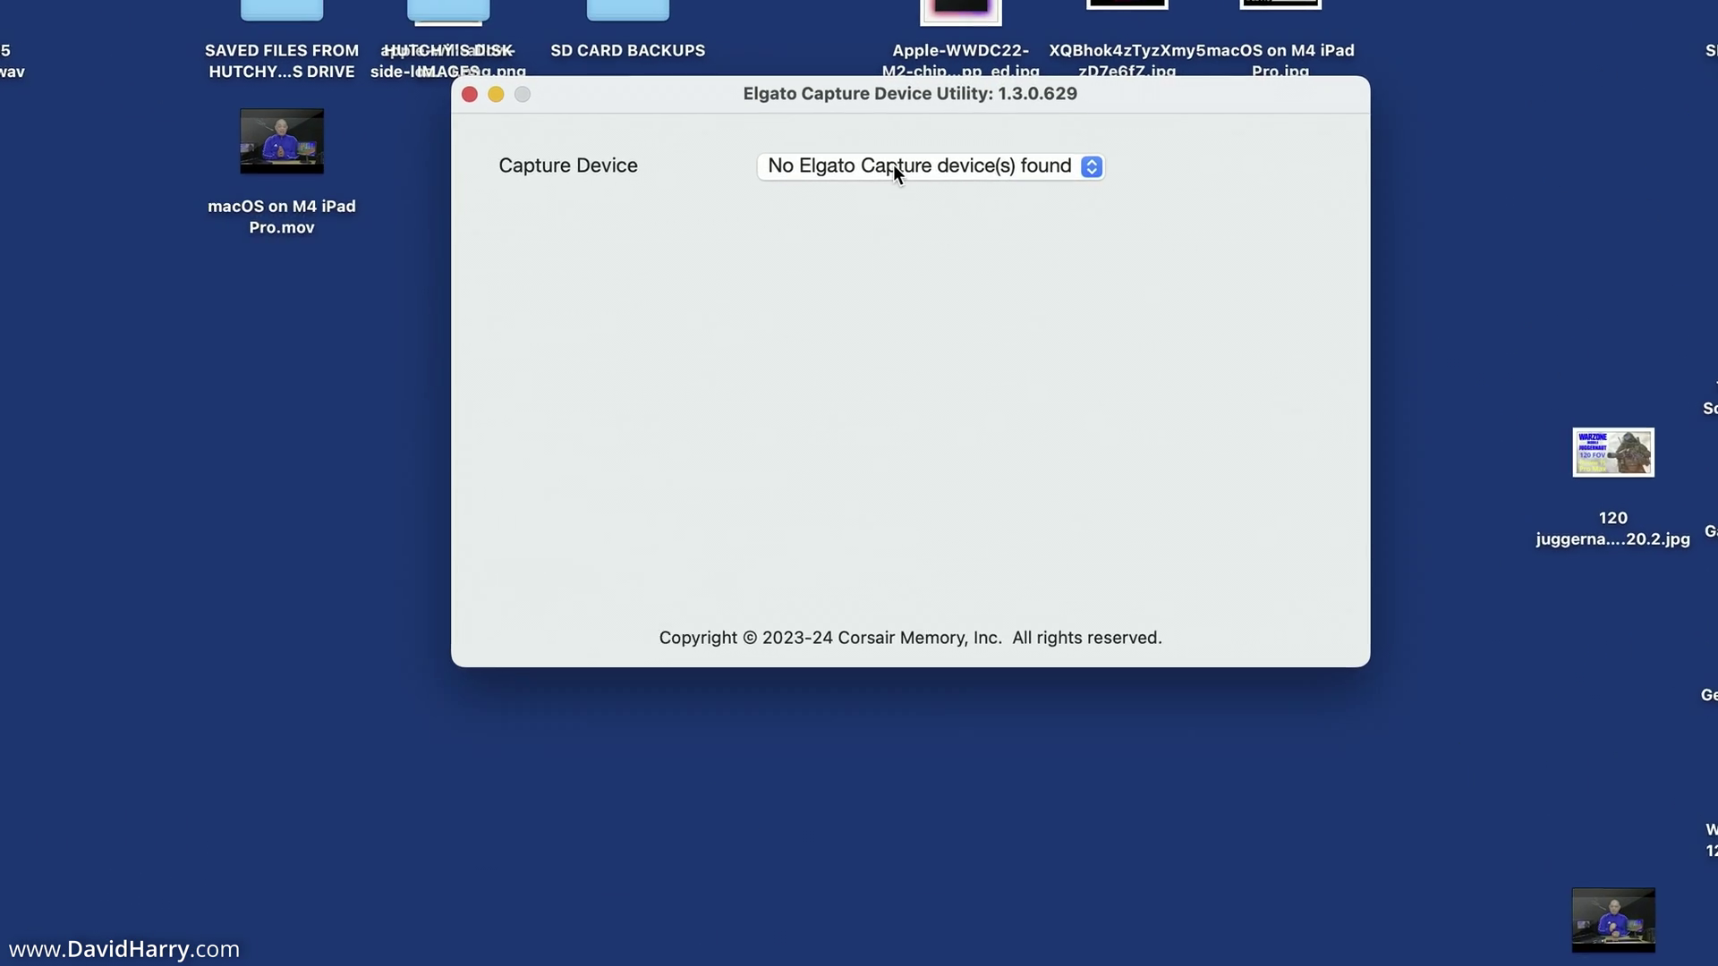
{"action": "left_click", "coordinate": [939, 184]}
{"action": "left_click", "coordinate": [1012, 279]}
{"action": "left_click", "coordinate": [1010, 156]}
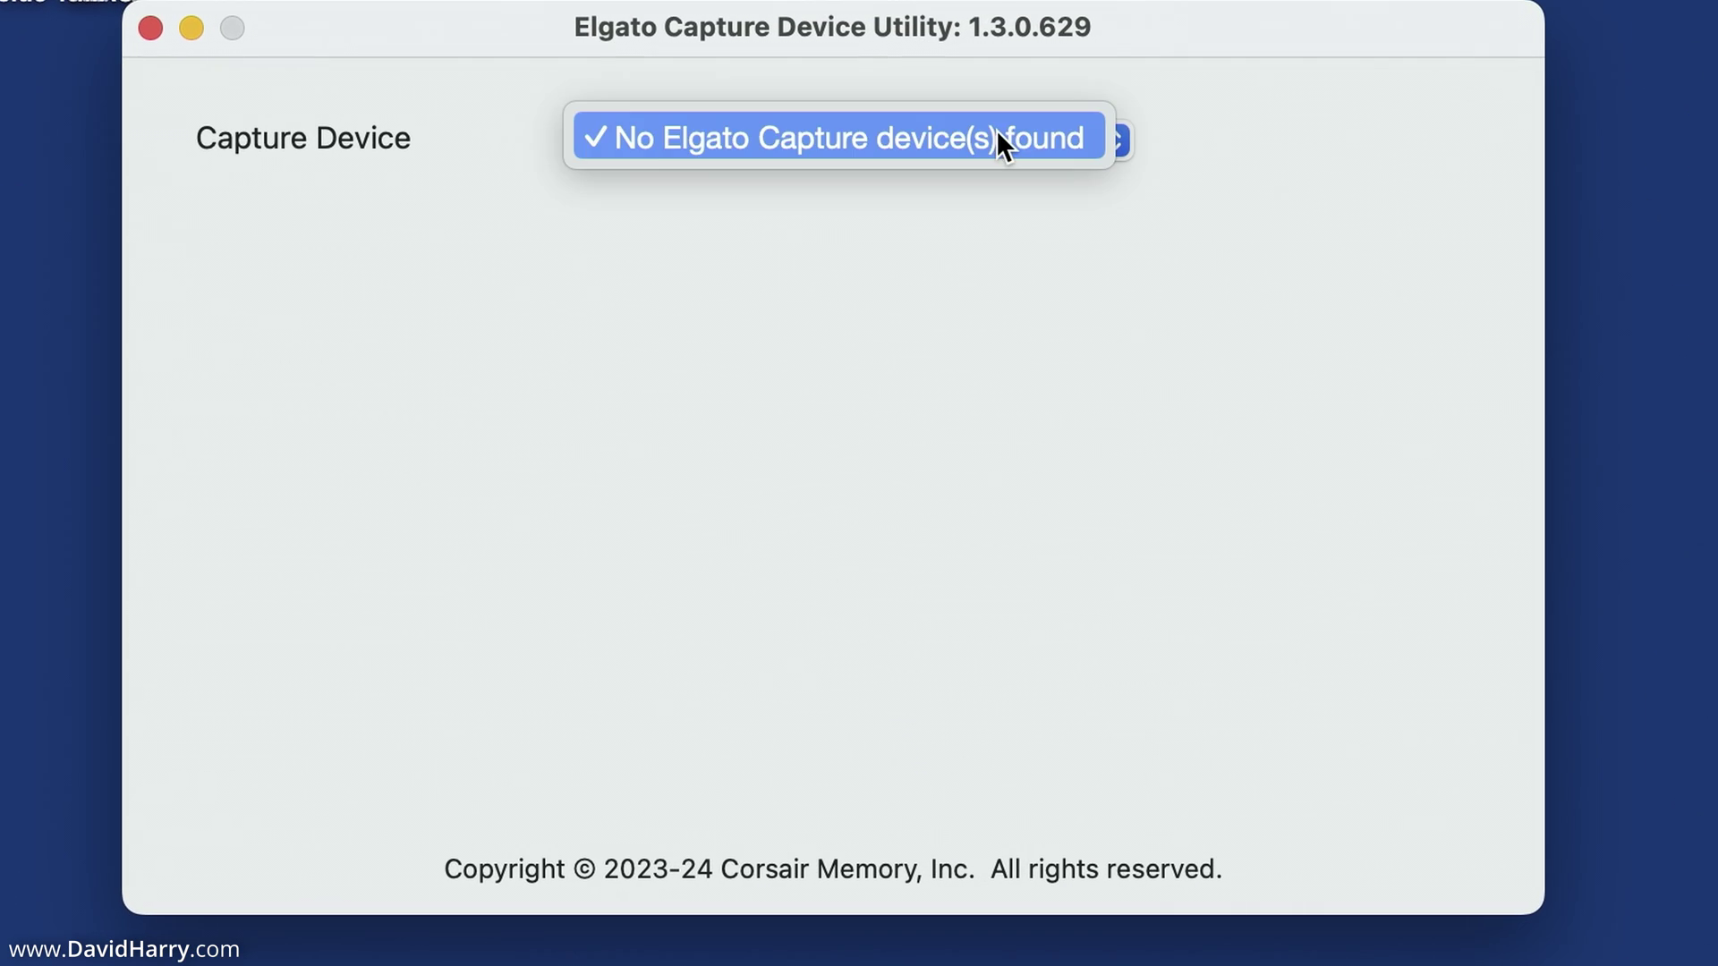
{"action": "left_click", "coordinate": [995, 301]}
{"action": "left_click", "coordinate": [964, 150]}
{"action": "left_click", "coordinate": [964, 150]}
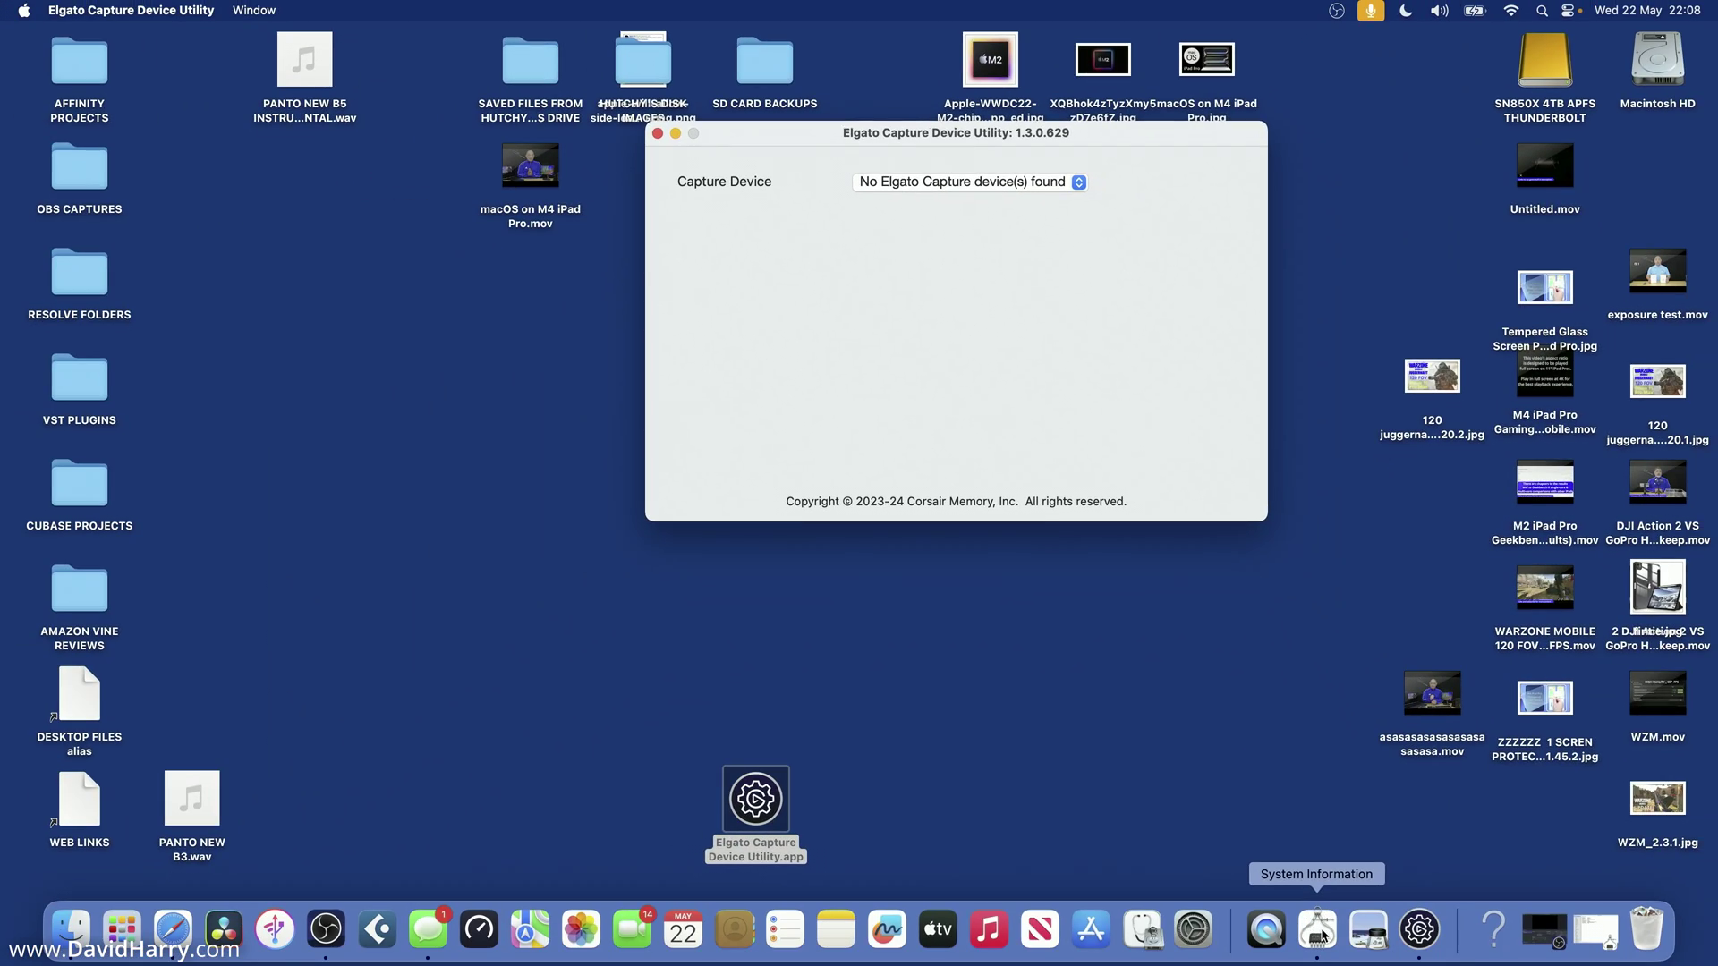
Open System Information's USB device tree and view the Elgato 4K X's details.
{"action": "left_click", "coordinate": [1322, 932]}
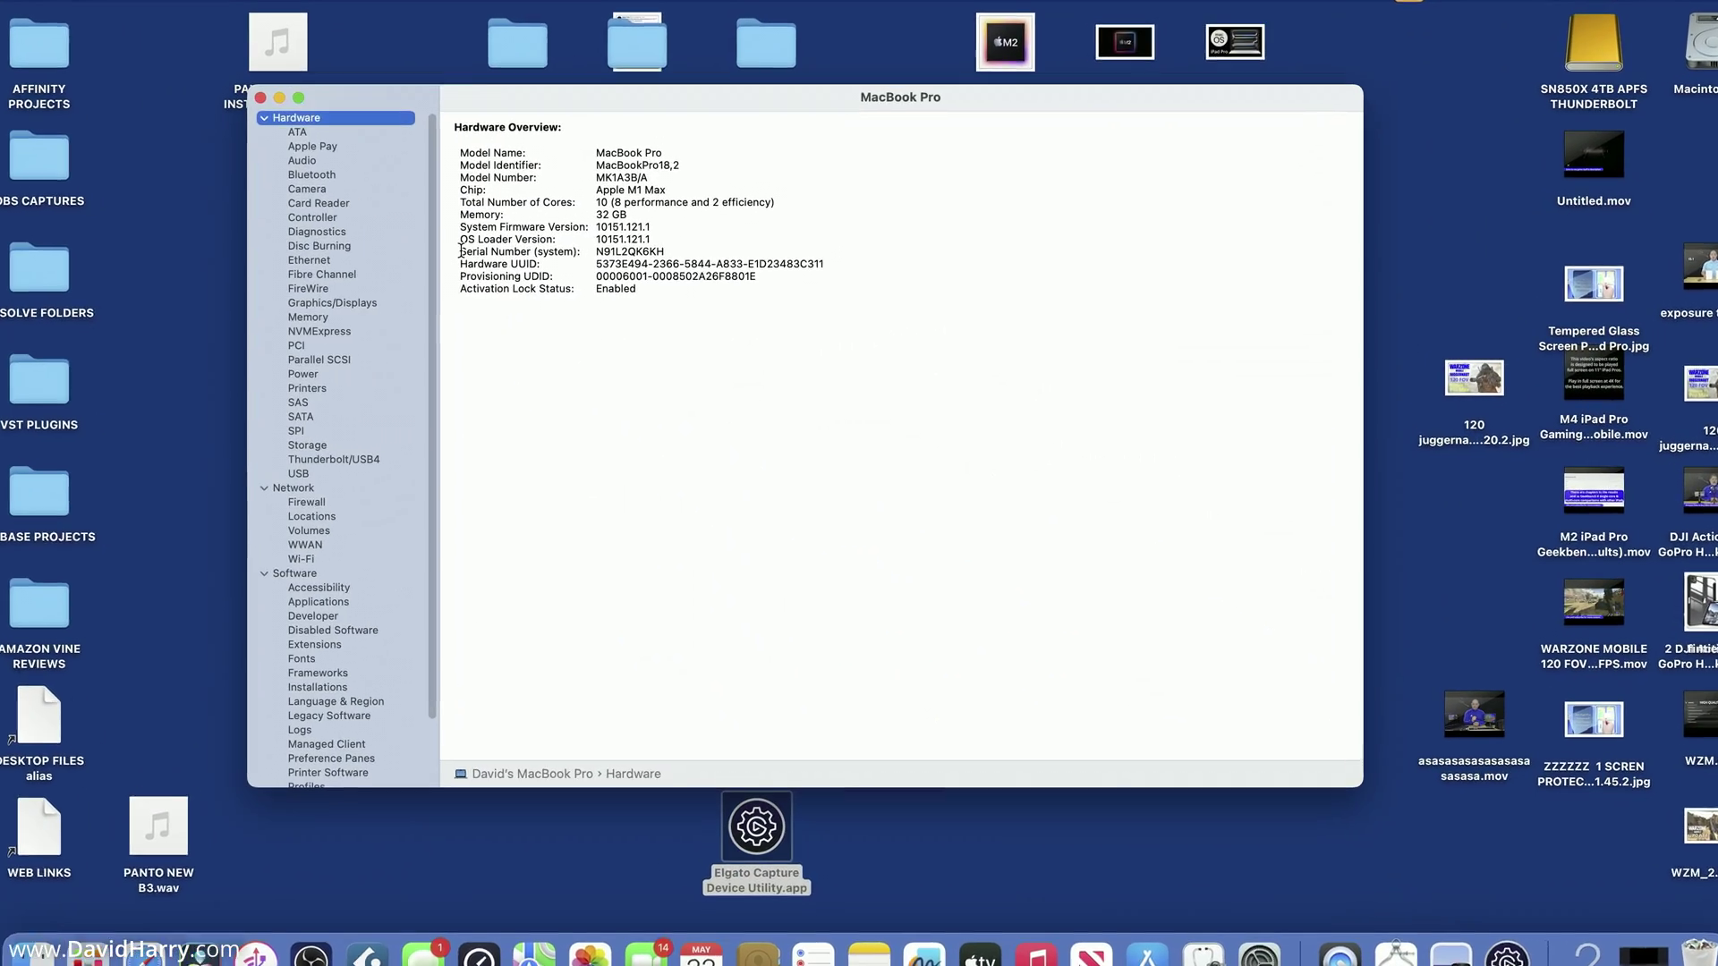
{"action": "left_click", "coordinate": [334, 459]}
{"action": "left_click", "coordinate": [298, 473]}
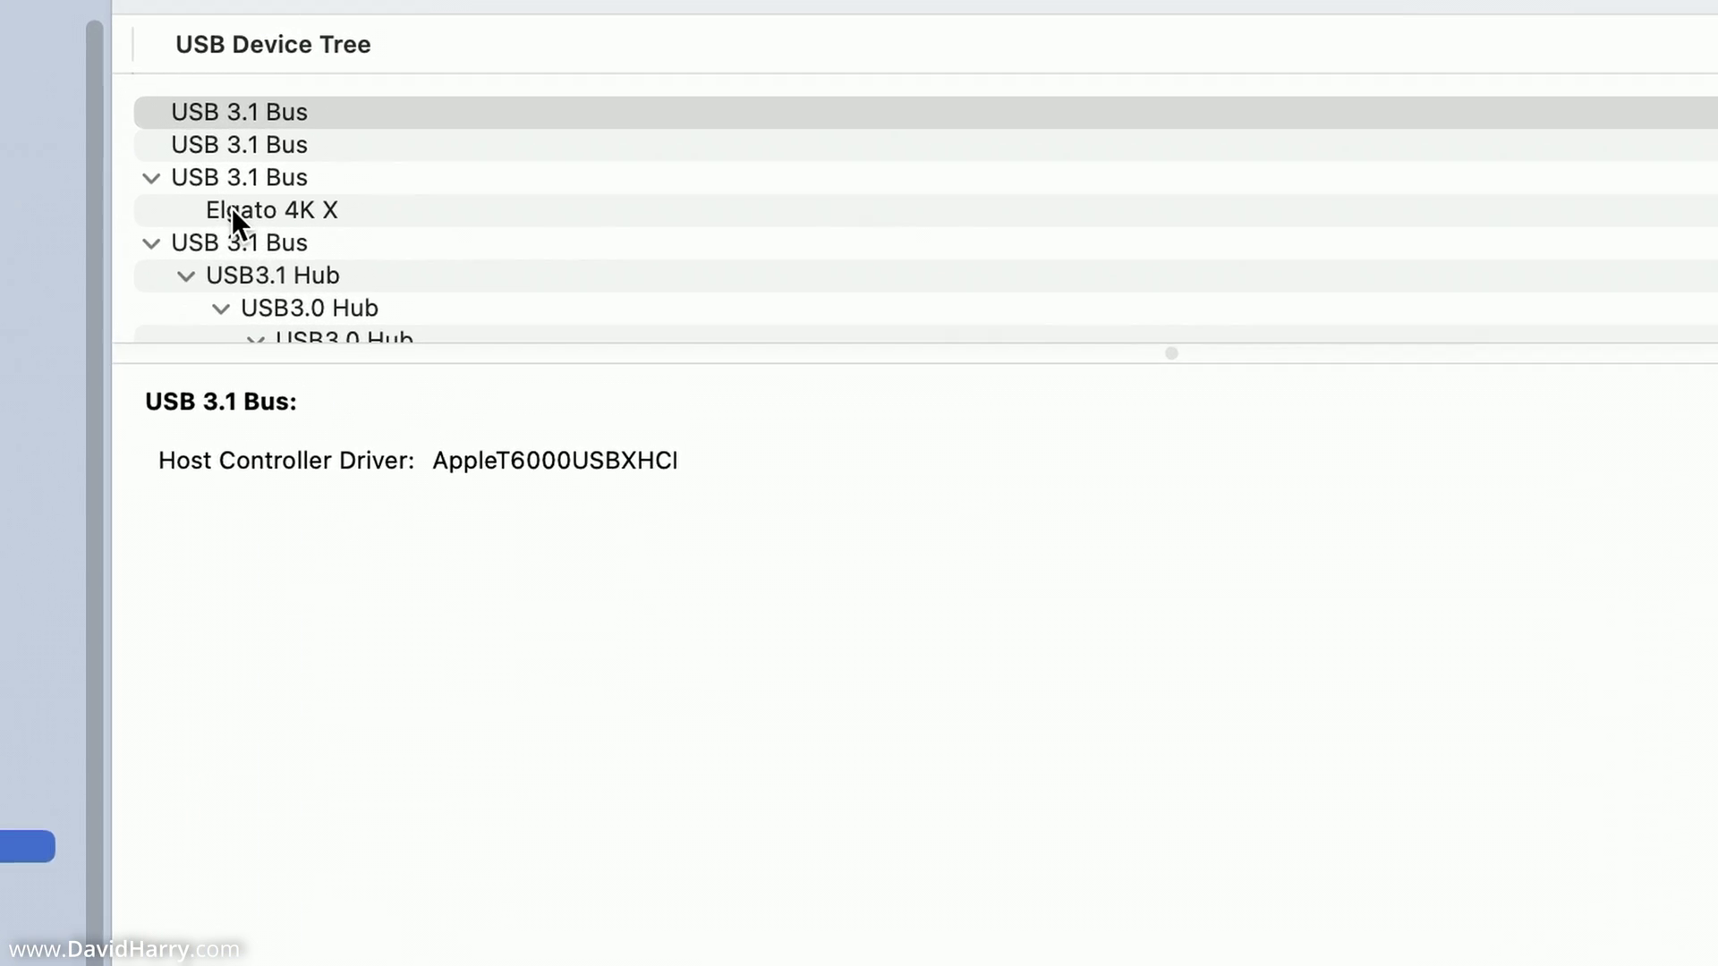
{"action": "left_click", "coordinate": [410, 148]}
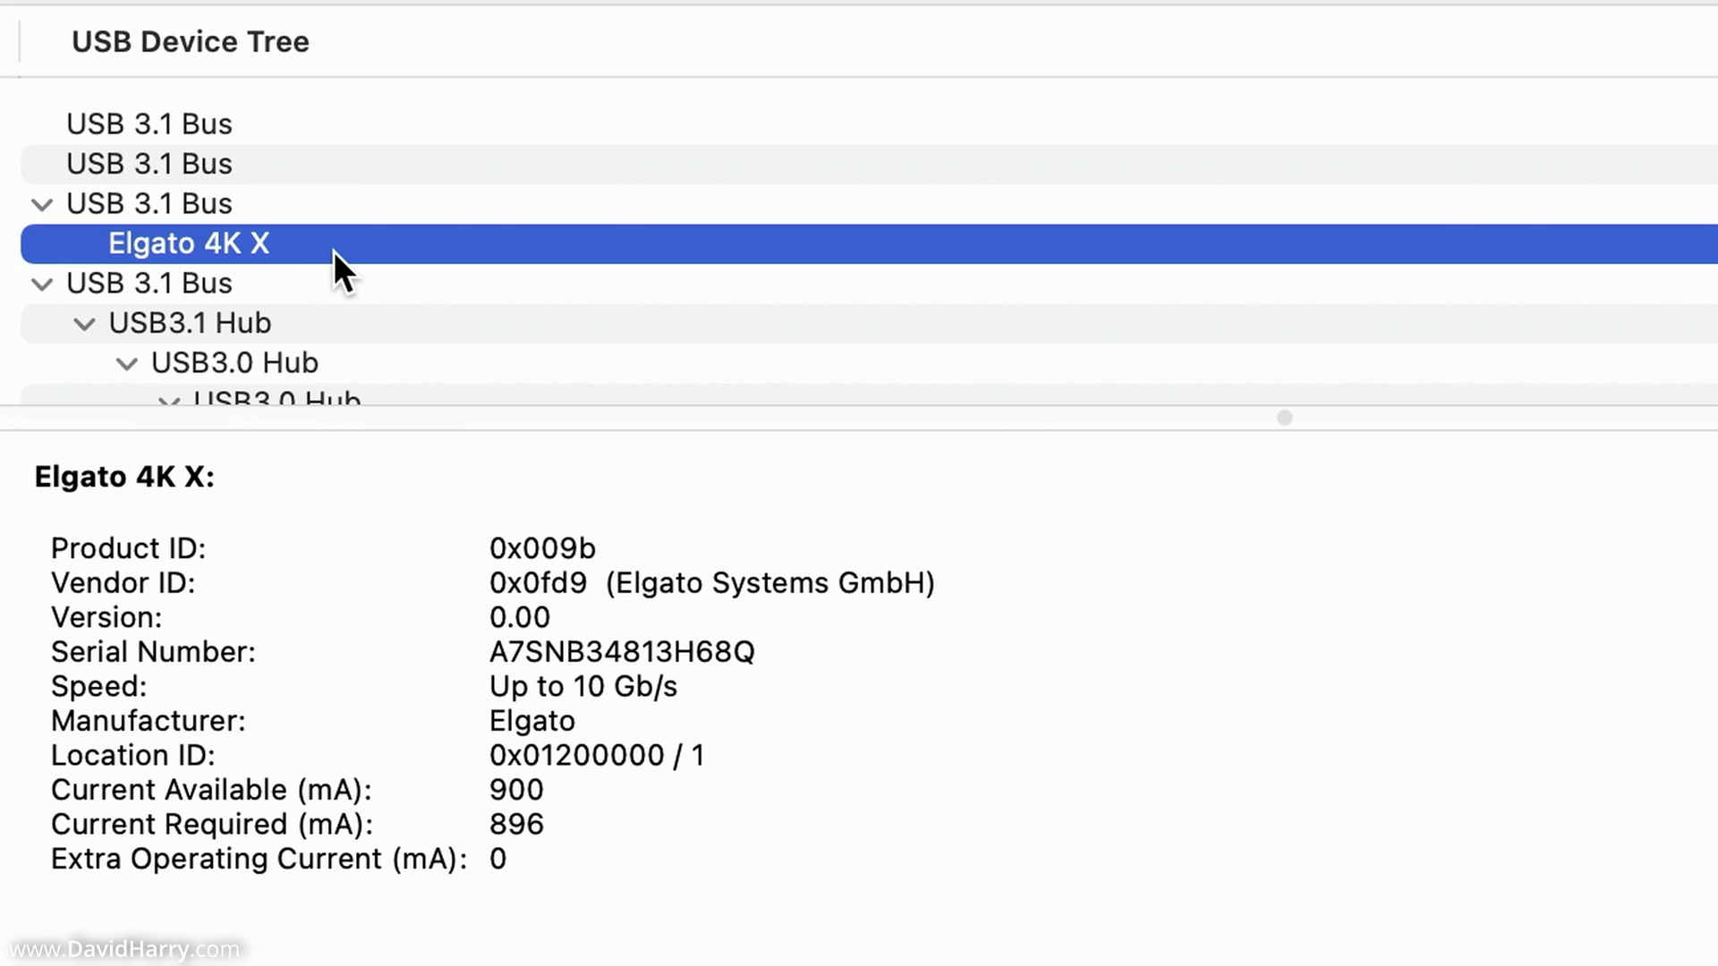
{"action": "left_click_drag", "start_coordinate": [489, 688], "coordinate": [690, 694]}
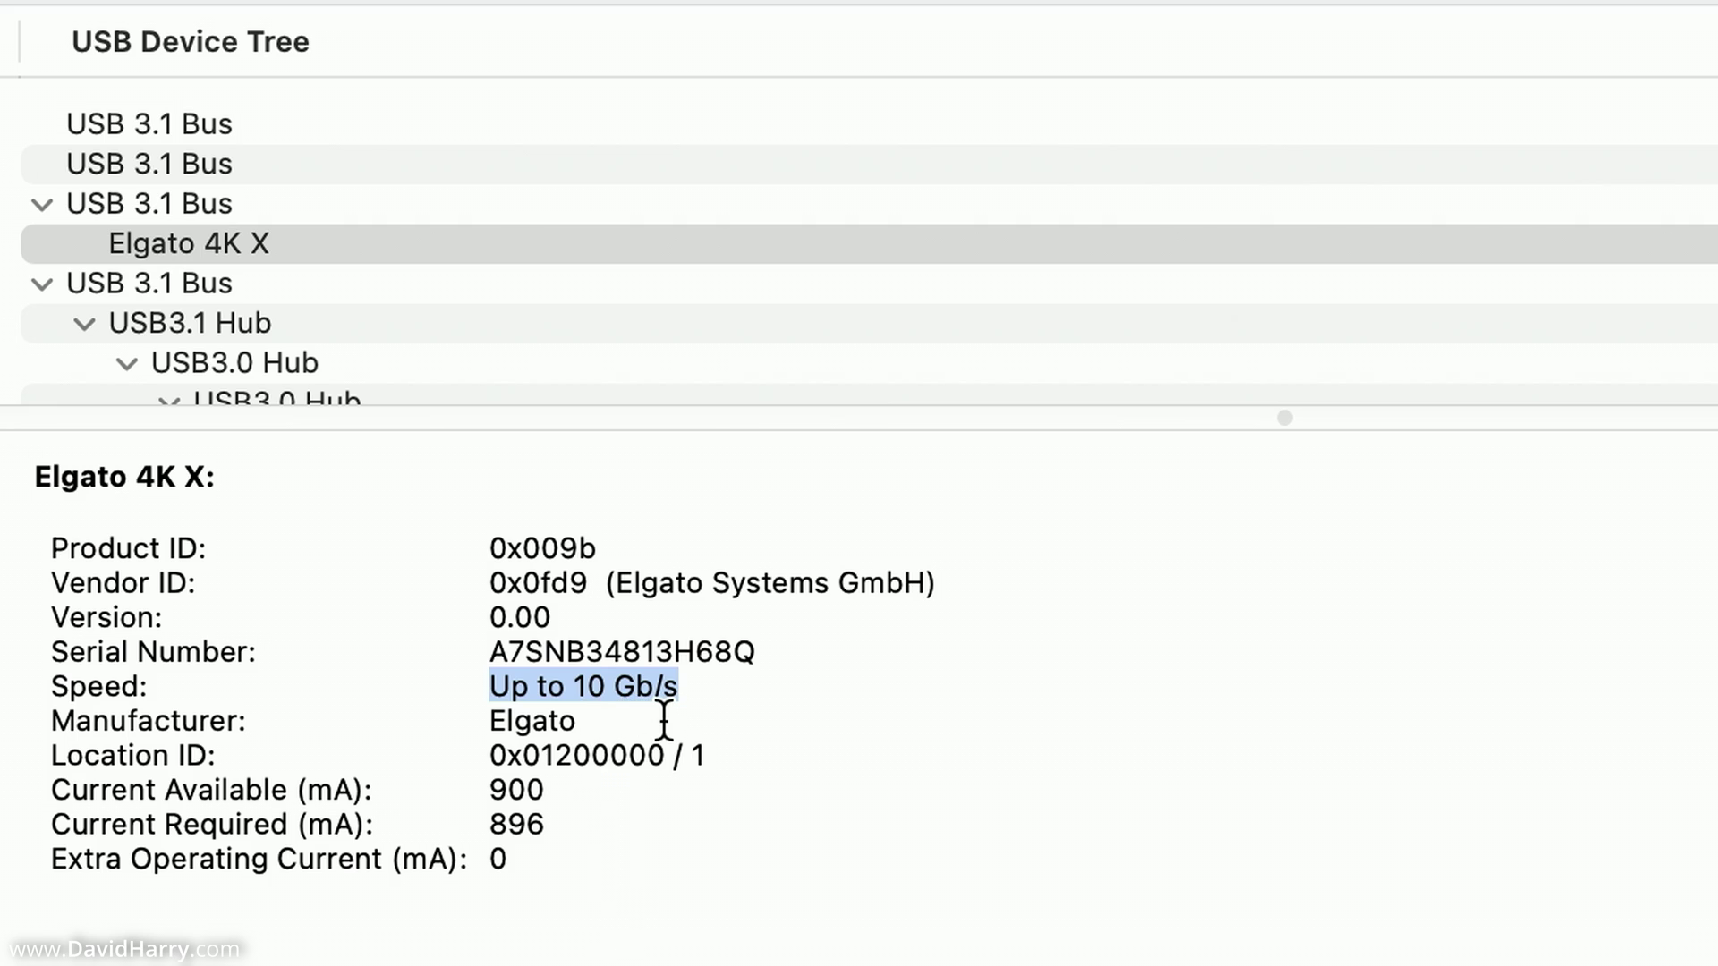
Highlight the Elgato 4K X's full 'Up to 10 Gb/s' speed and move the utility window aside.
{"action": "left_click", "coordinate": [156, 243]}
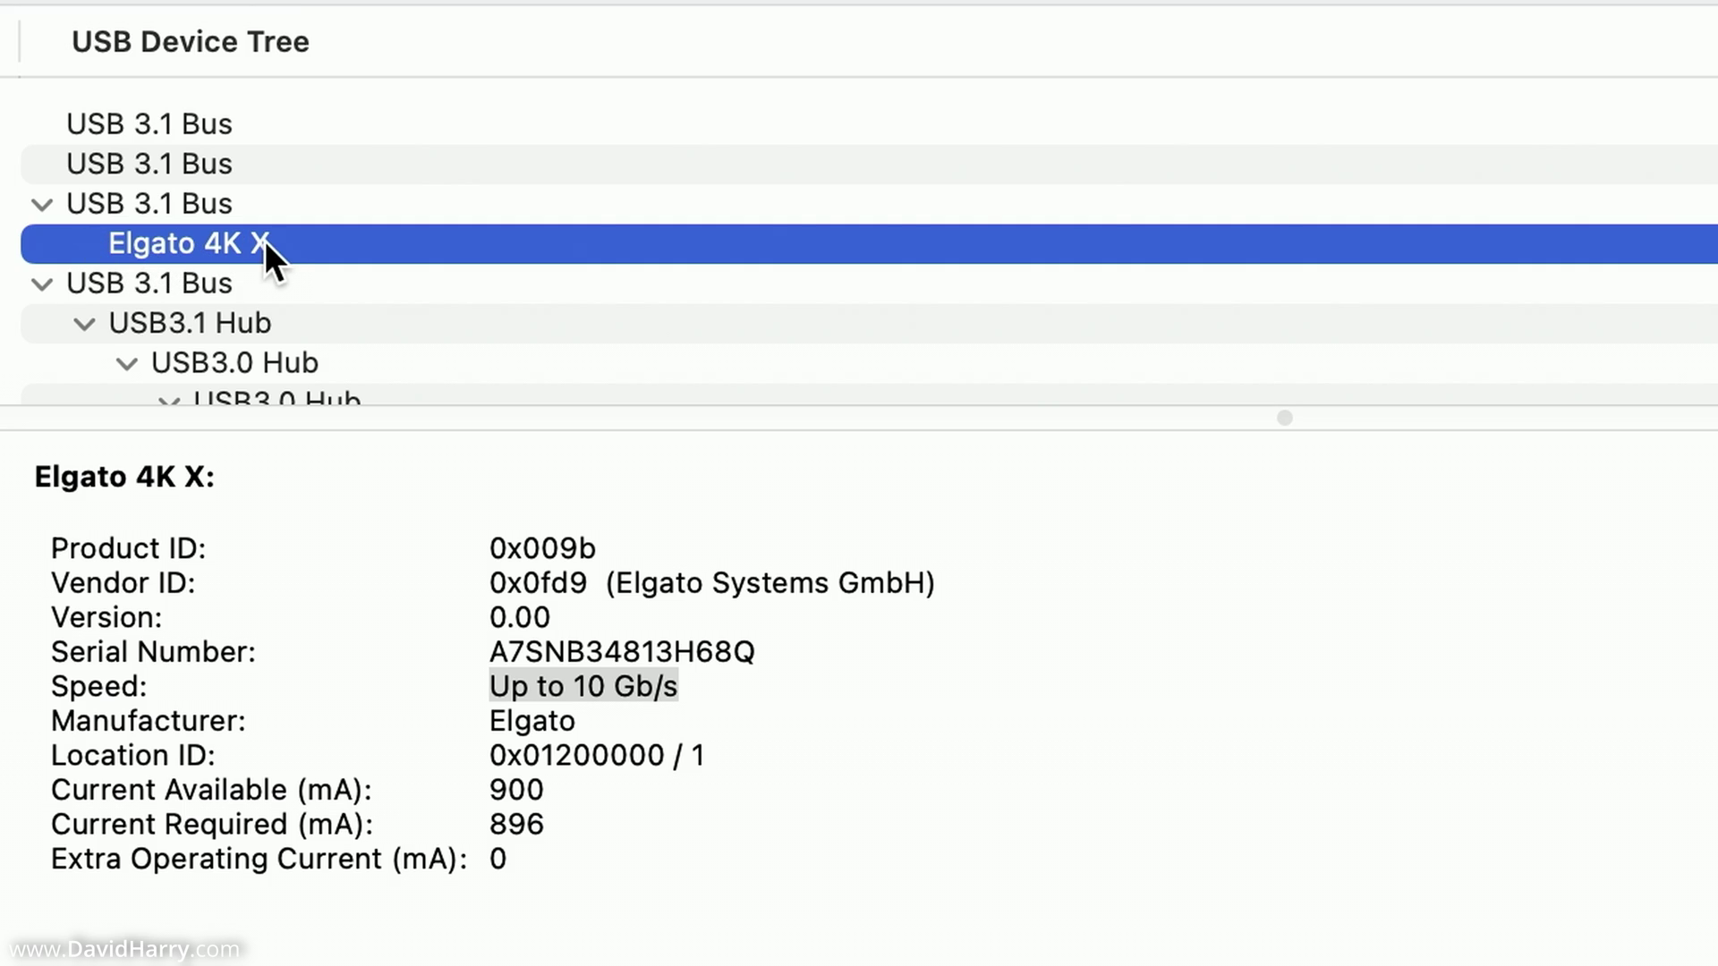
{"action": "left_click", "coordinate": [644, 702]}
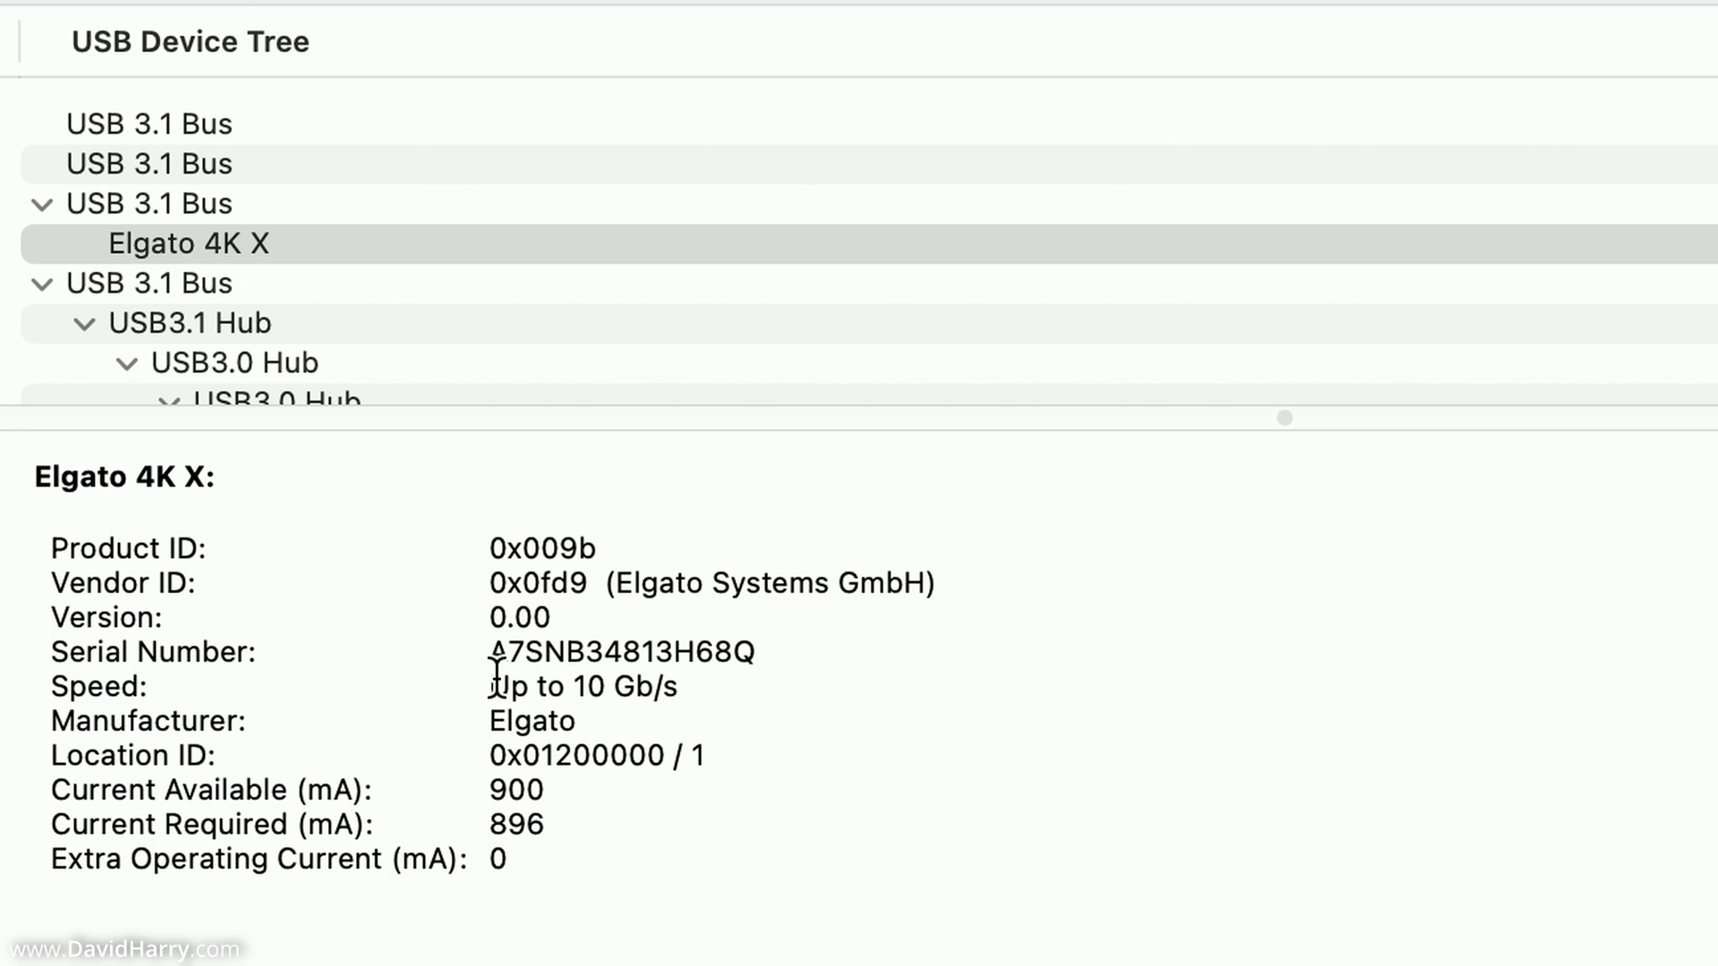
{"action": "left_click_drag", "start_coordinate": [495, 682], "coordinate": [706, 683]}
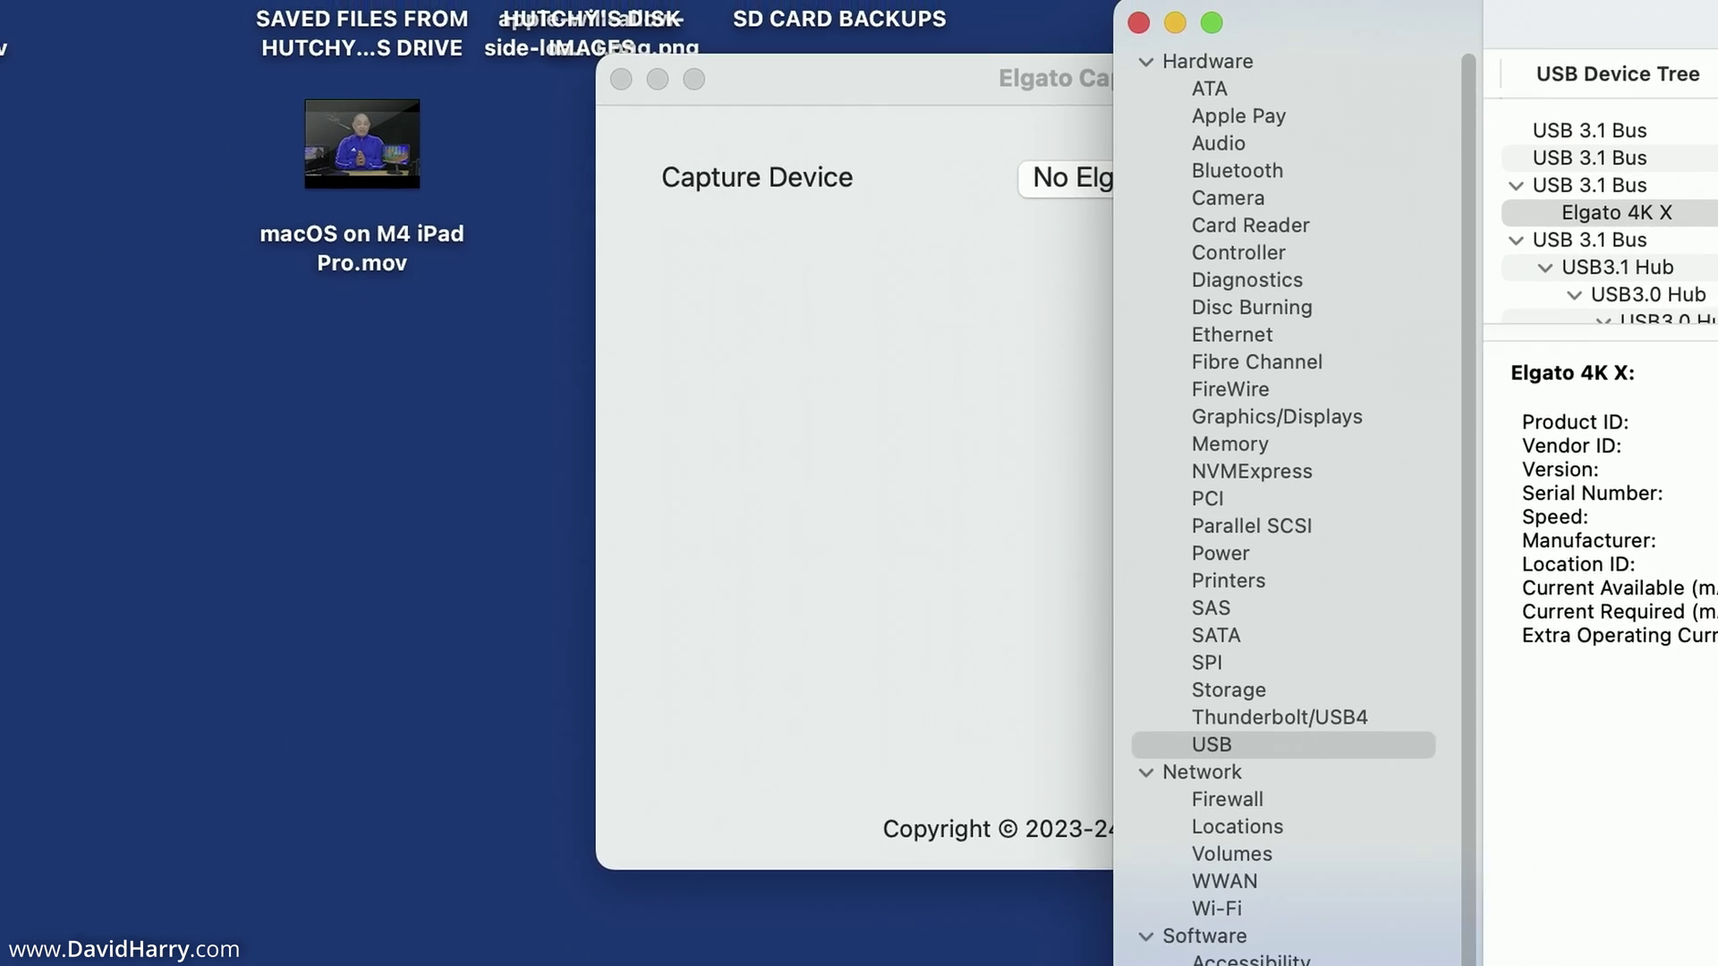
{"action": "left_click_drag", "start_coordinate": [884, 91], "coordinate": [136, 189]}
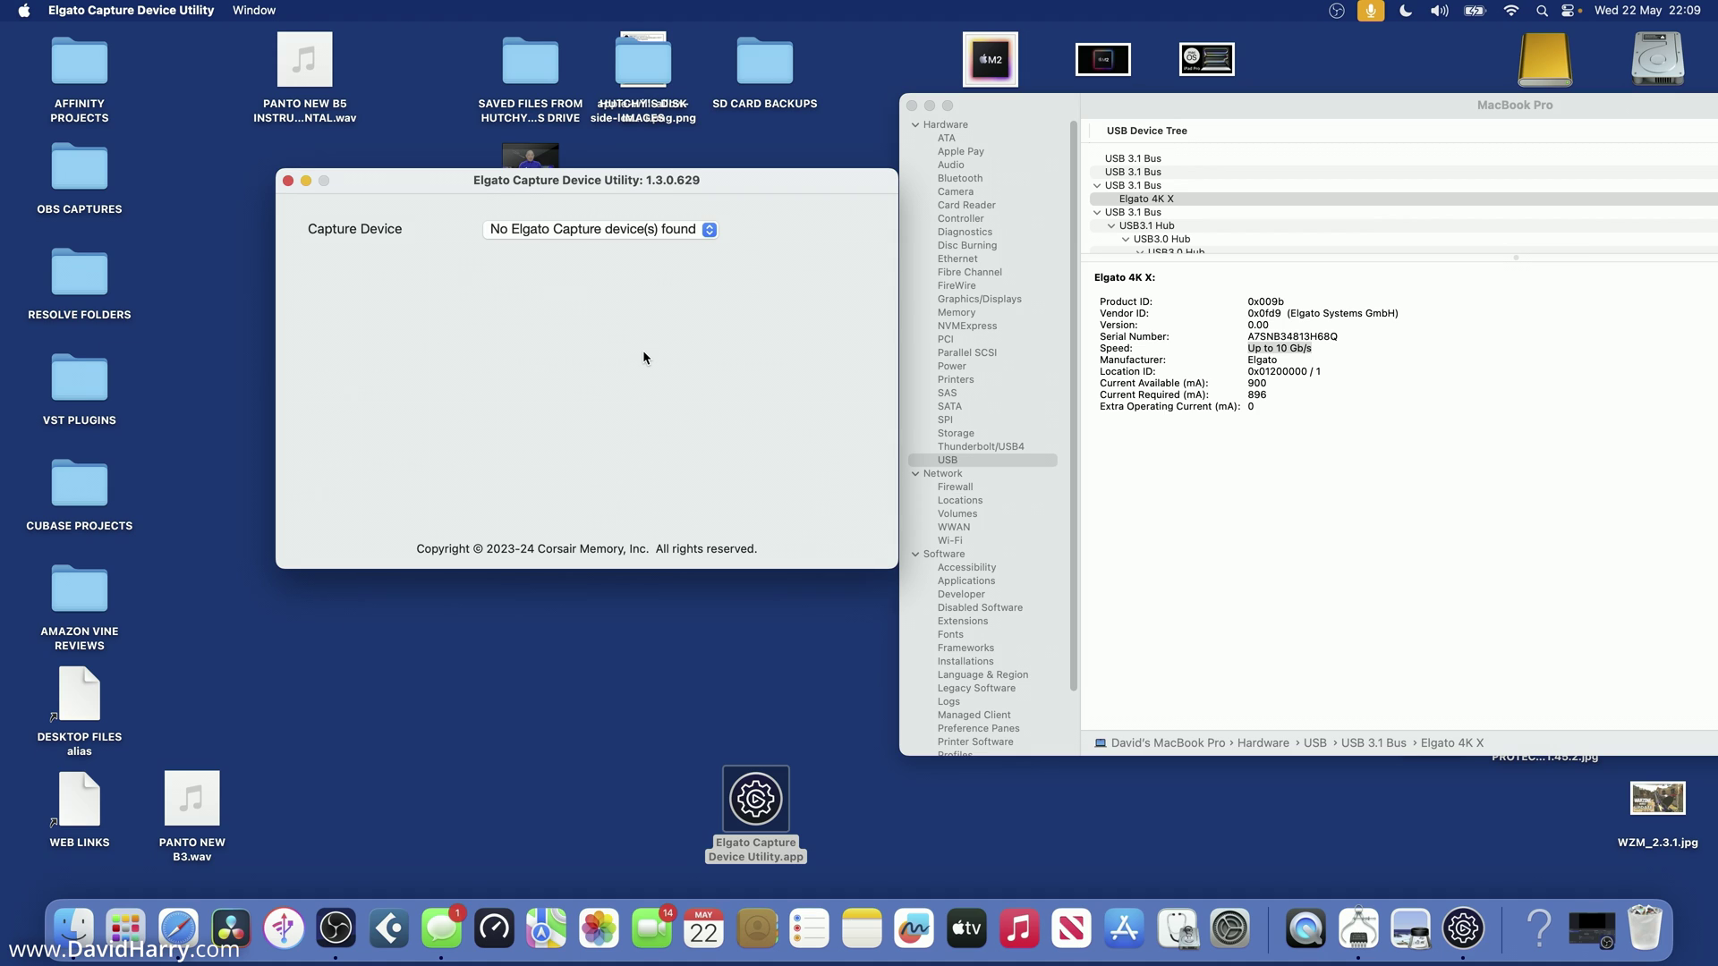
{"action": "left_click", "coordinate": [1259, 243]}
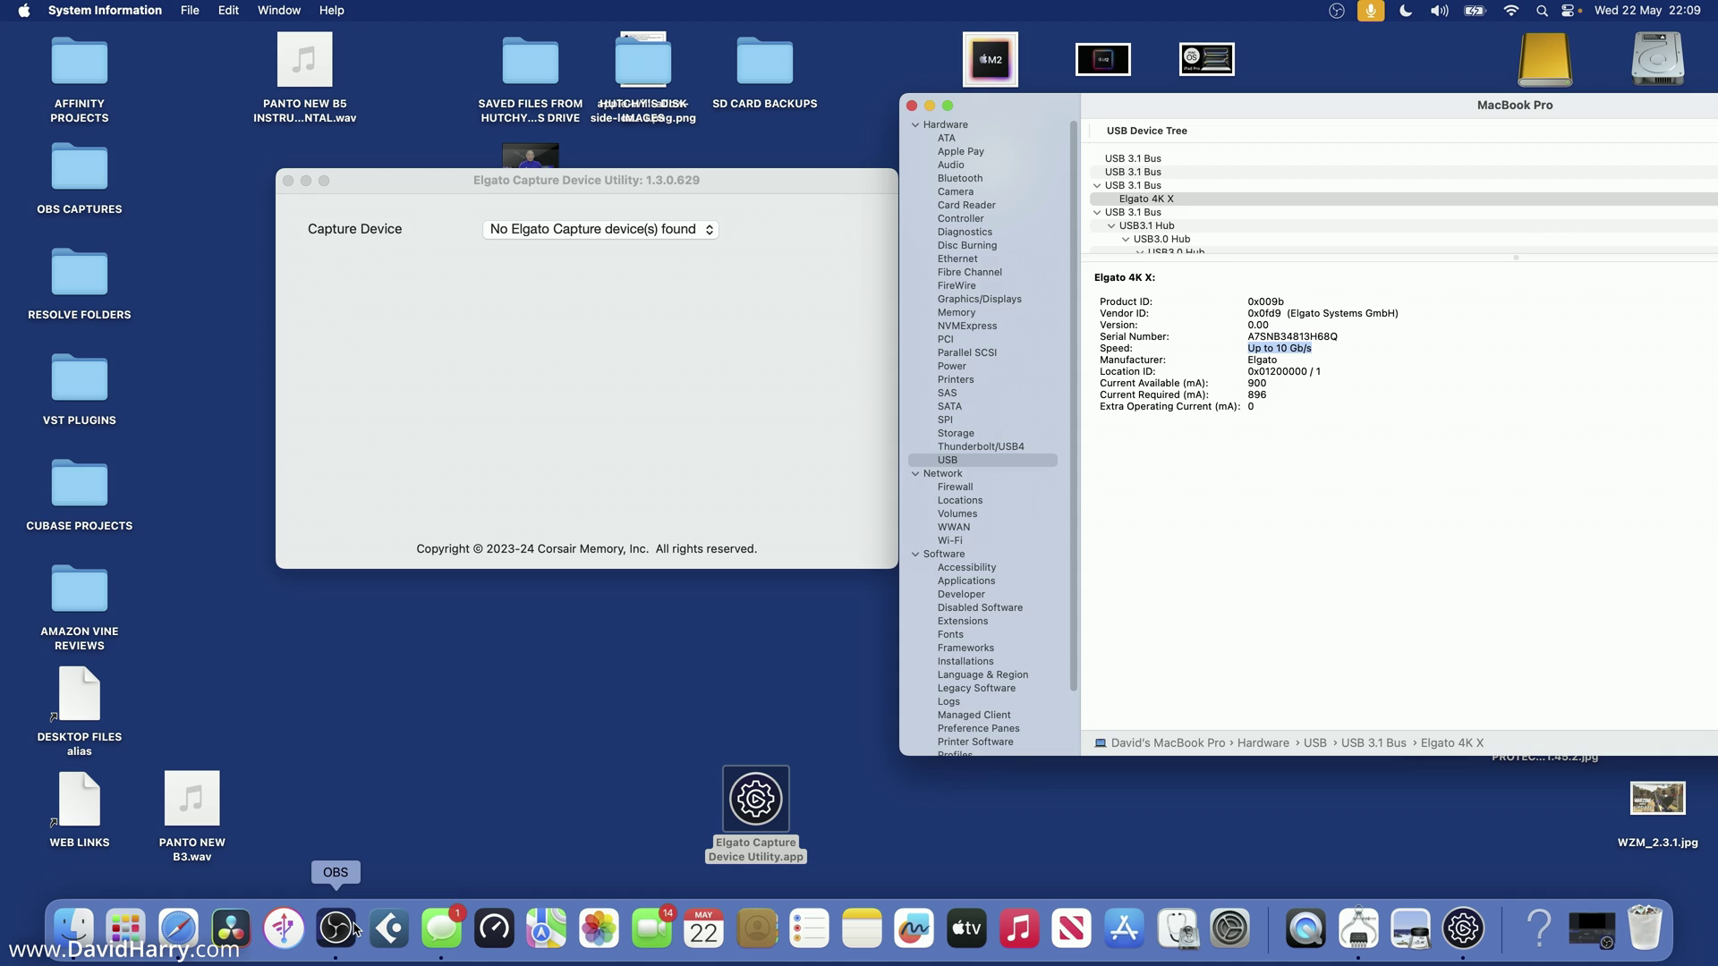
In OBS, add a new Video Capture Device source to the scene.
{"action": "left_click", "coordinate": [345, 933]}
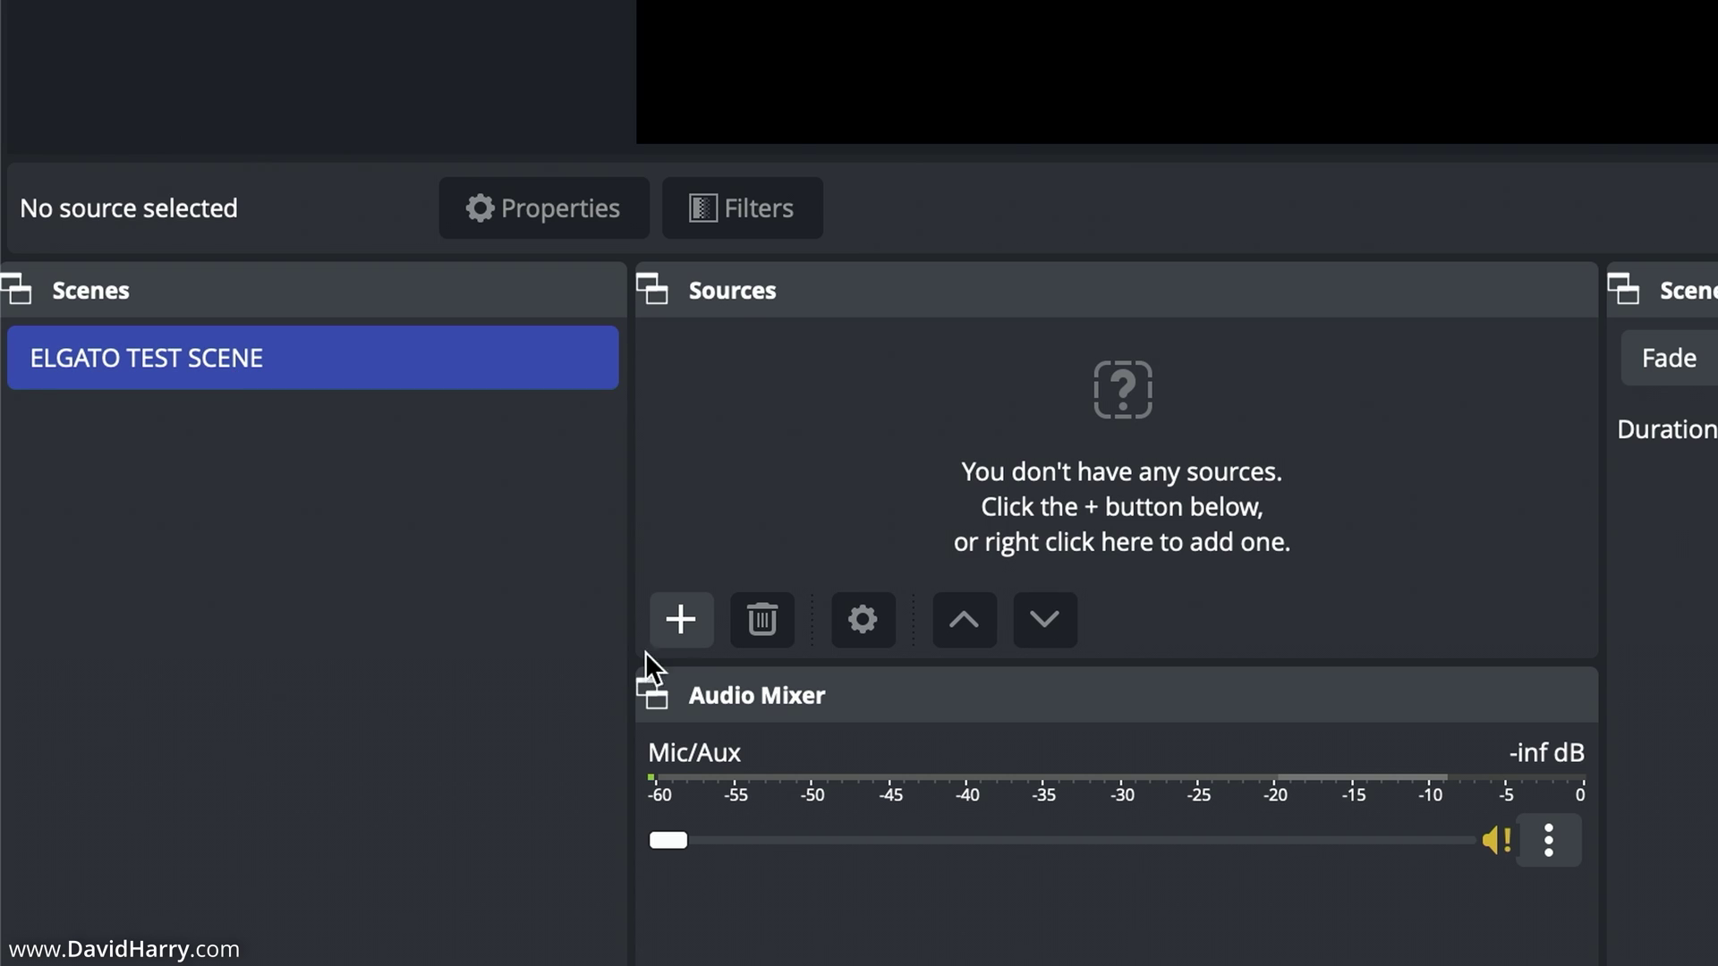
{"action": "left_click", "coordinate": [678, 621]}
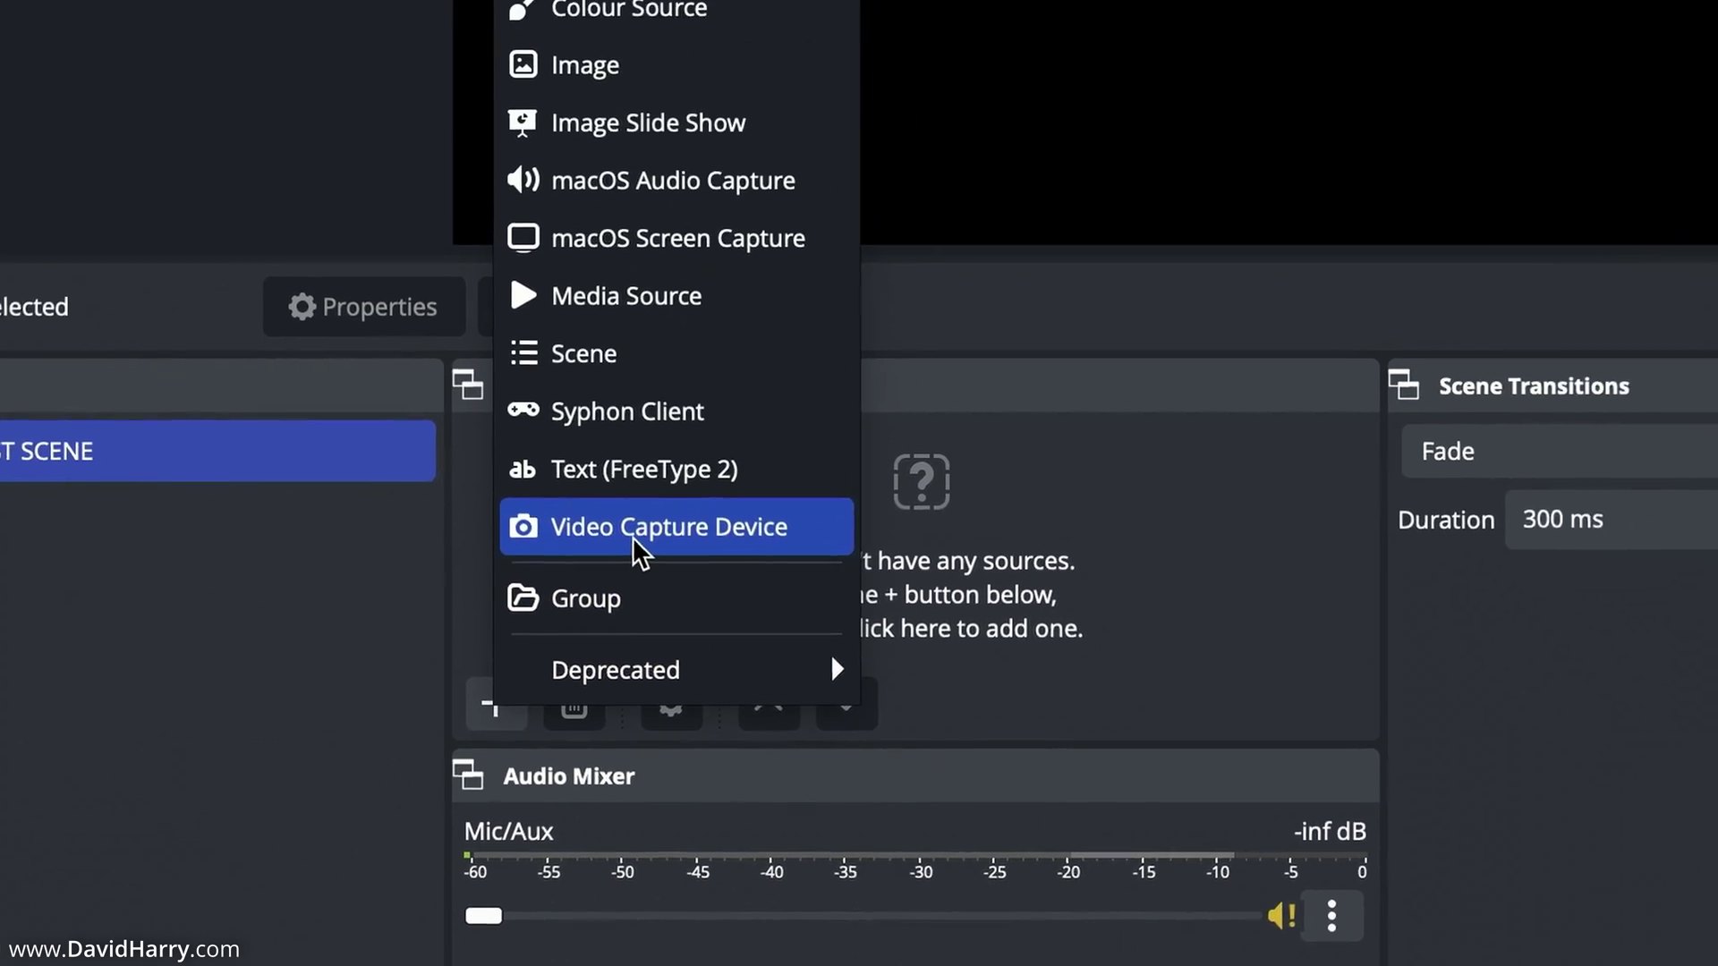
{"action": "left_click", "coordinate": [722, 452]}
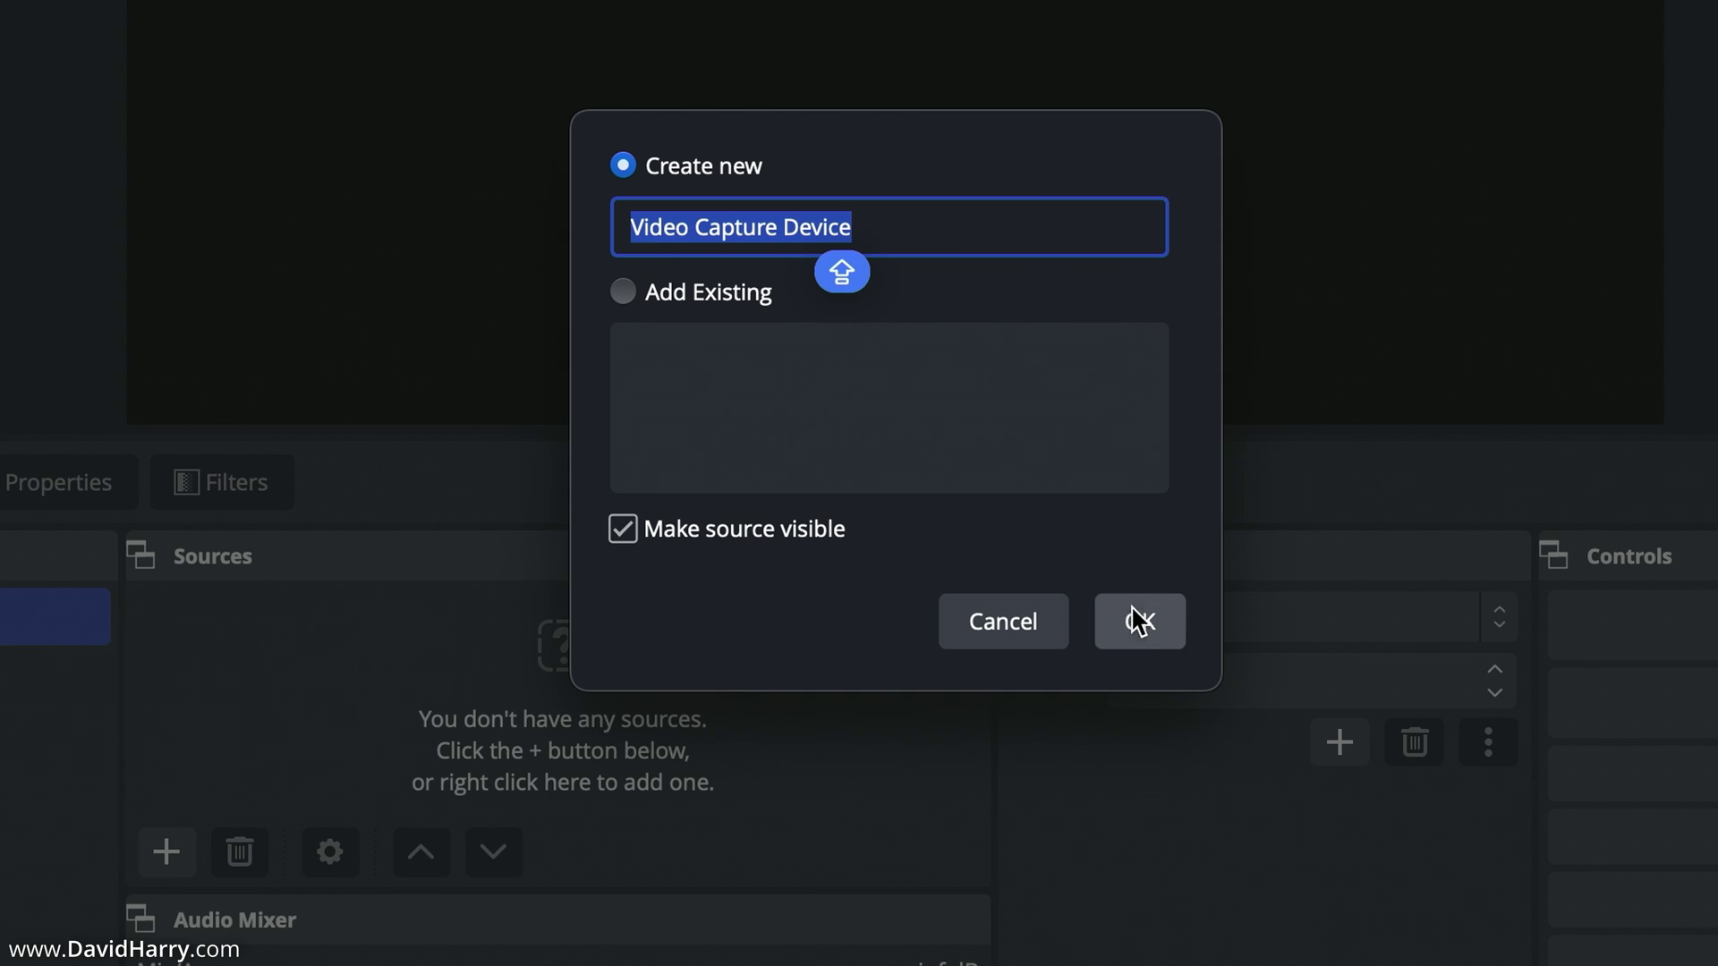
{"action": "left_click", "coordinate": [1138, 621]}
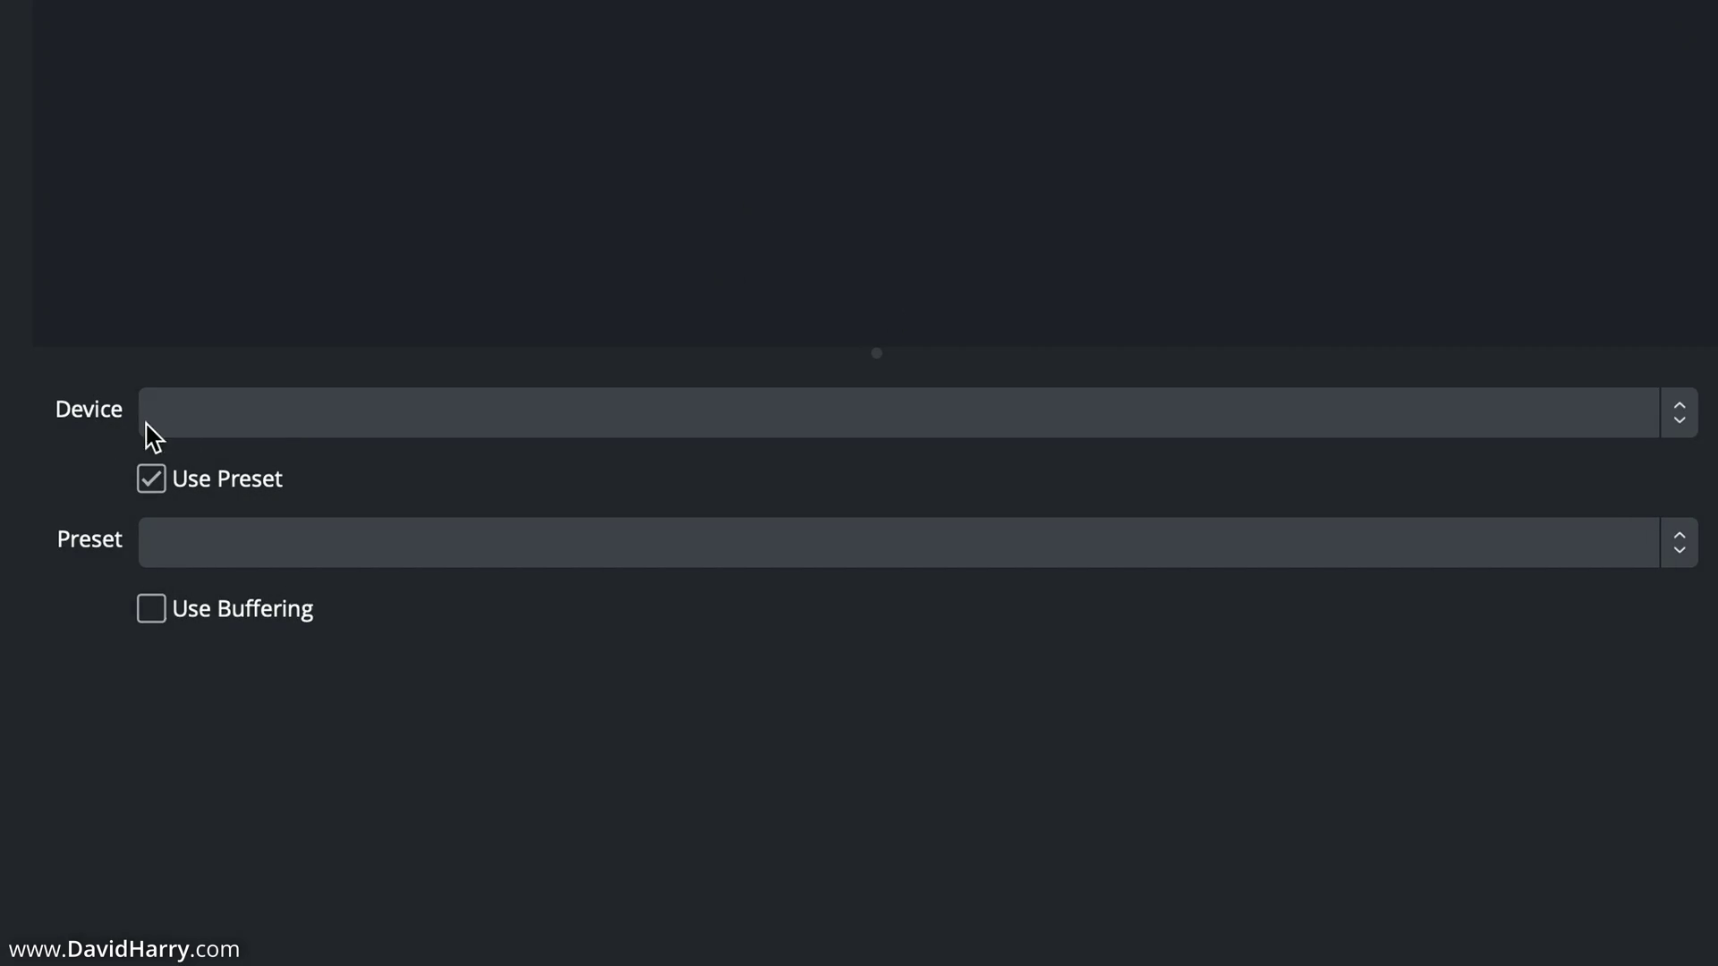
Check its device list without choosing anything, then delete the Video Capture Device source.
{"action": "left_click", "coordinate": [292, 412]}
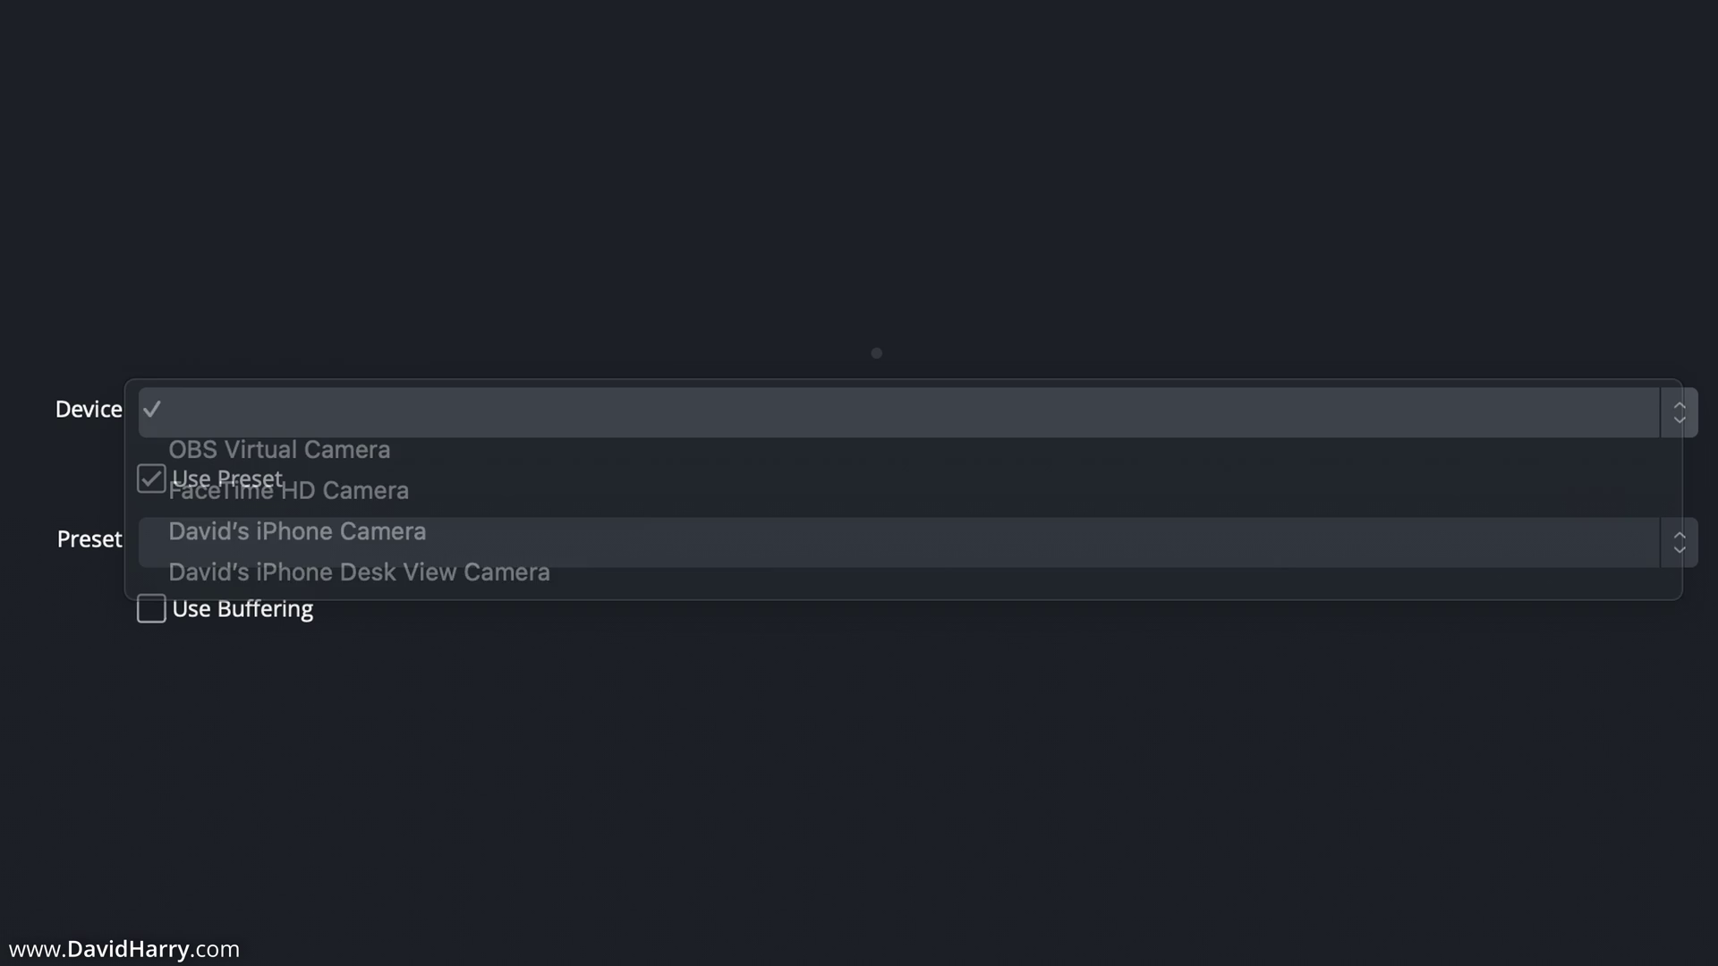
{"action": "key", "text": "Escape"}
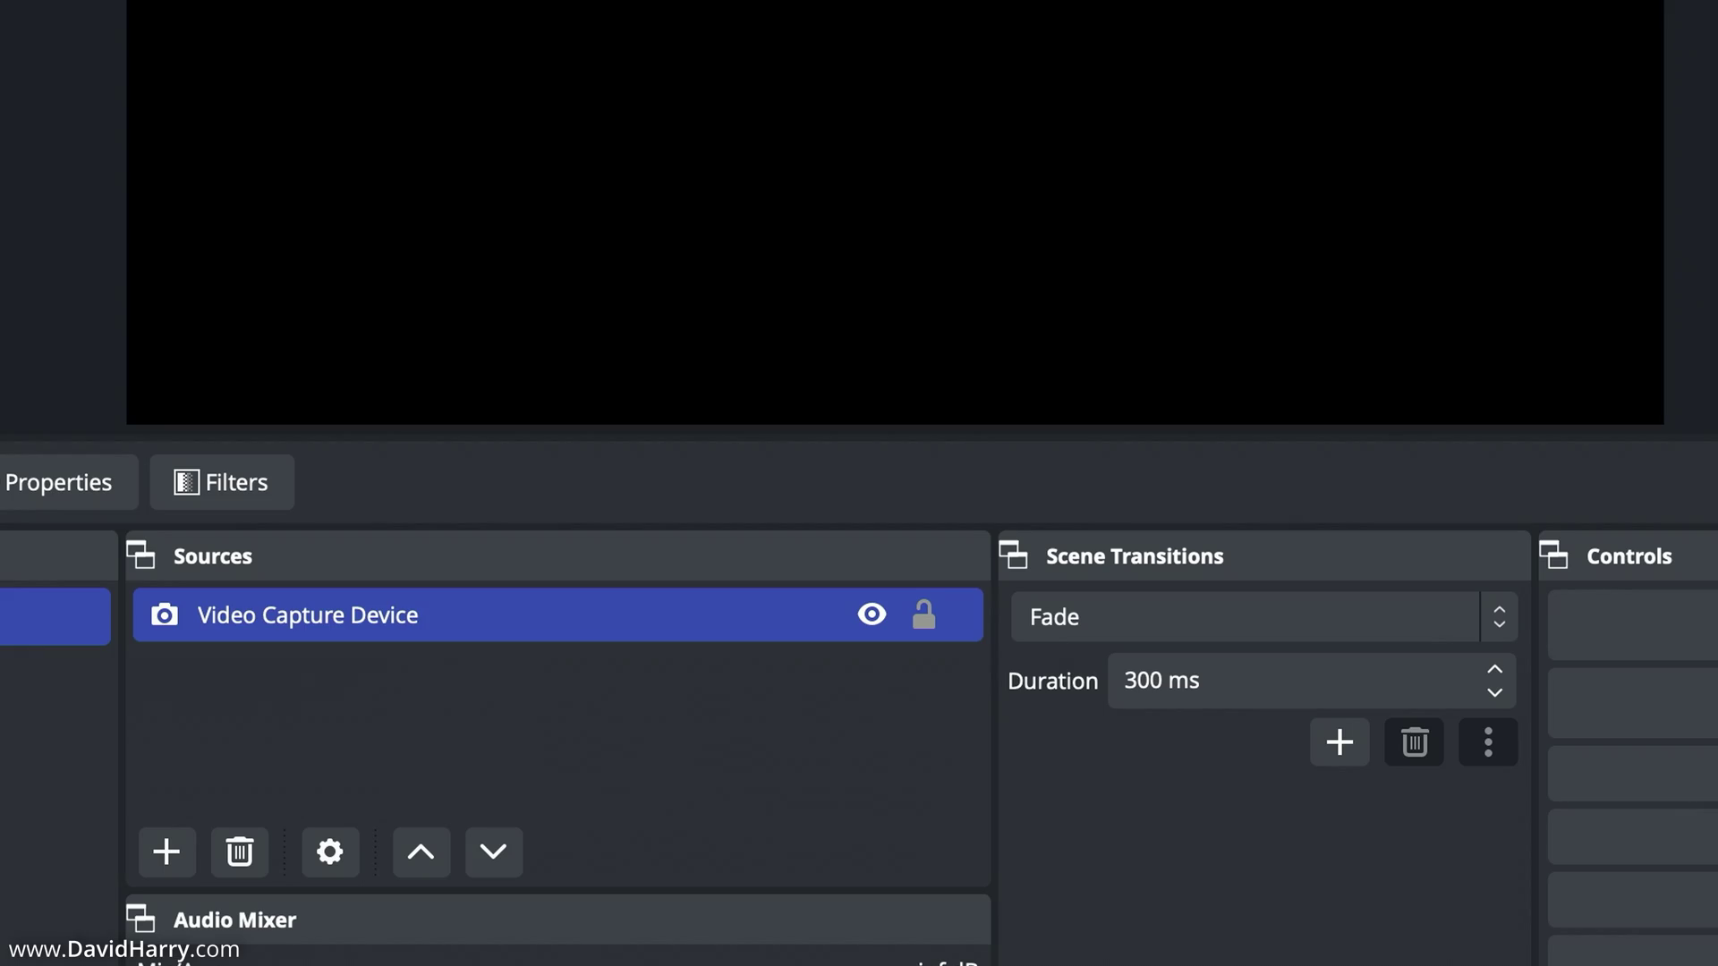
{"action": "left_click", "coordinate": [258, 845]}
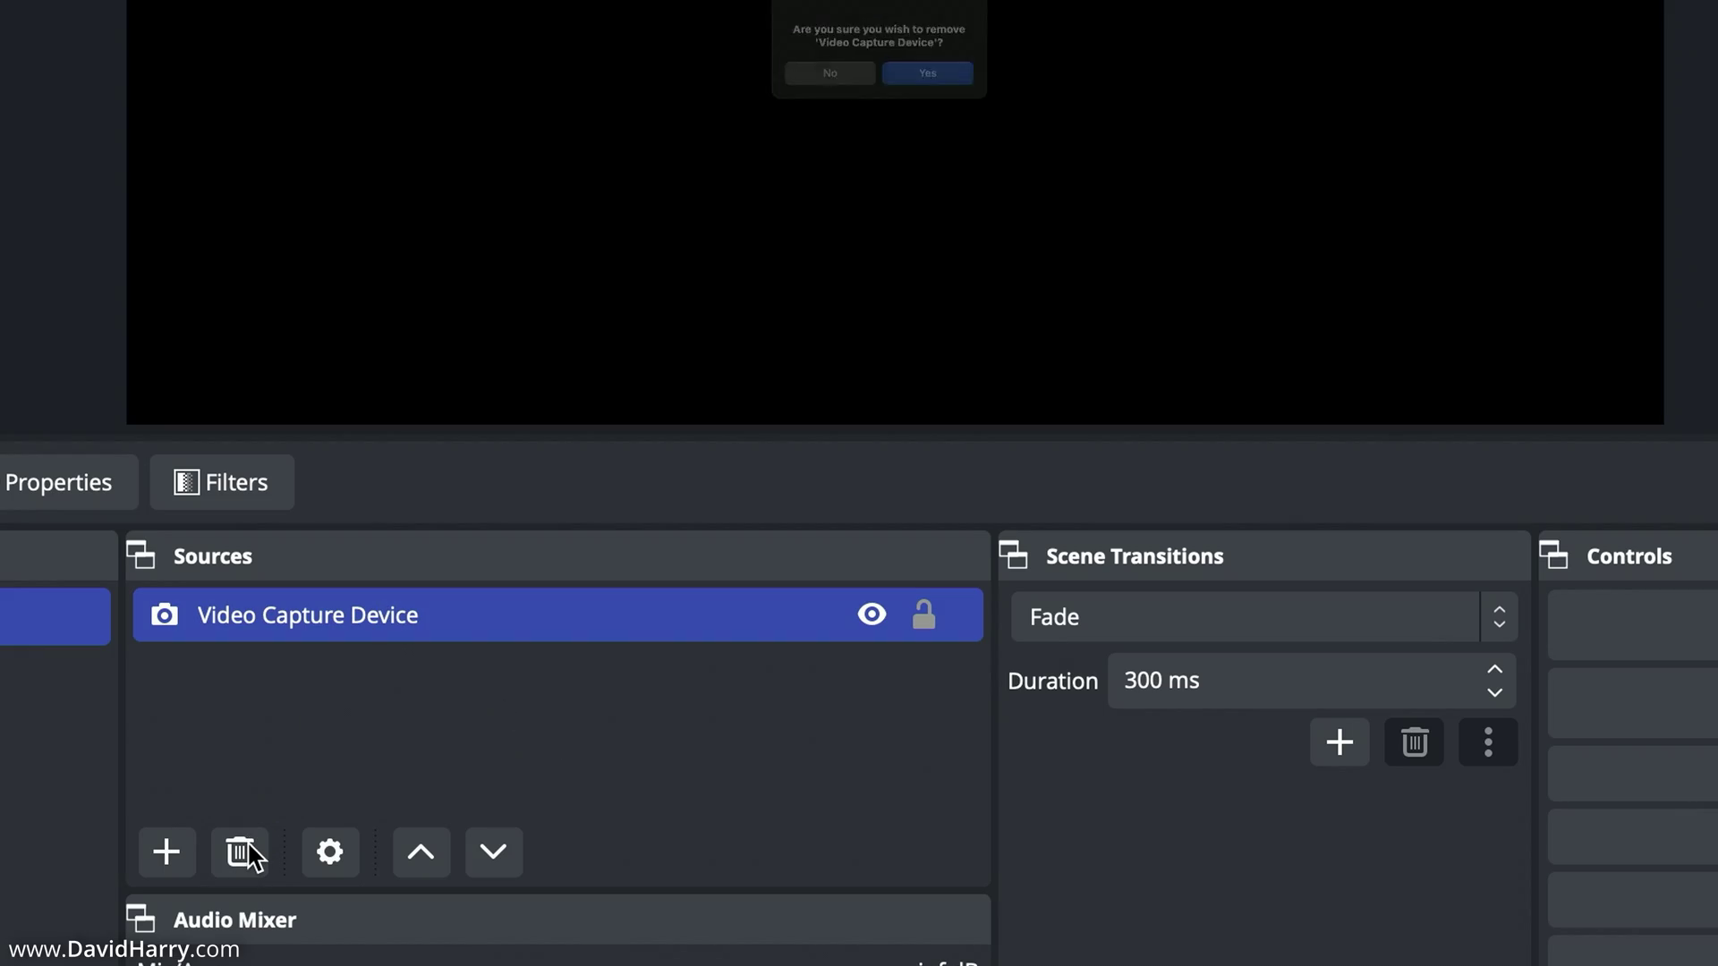
{"action": "left_click", "coordinate": [1005, 151]}
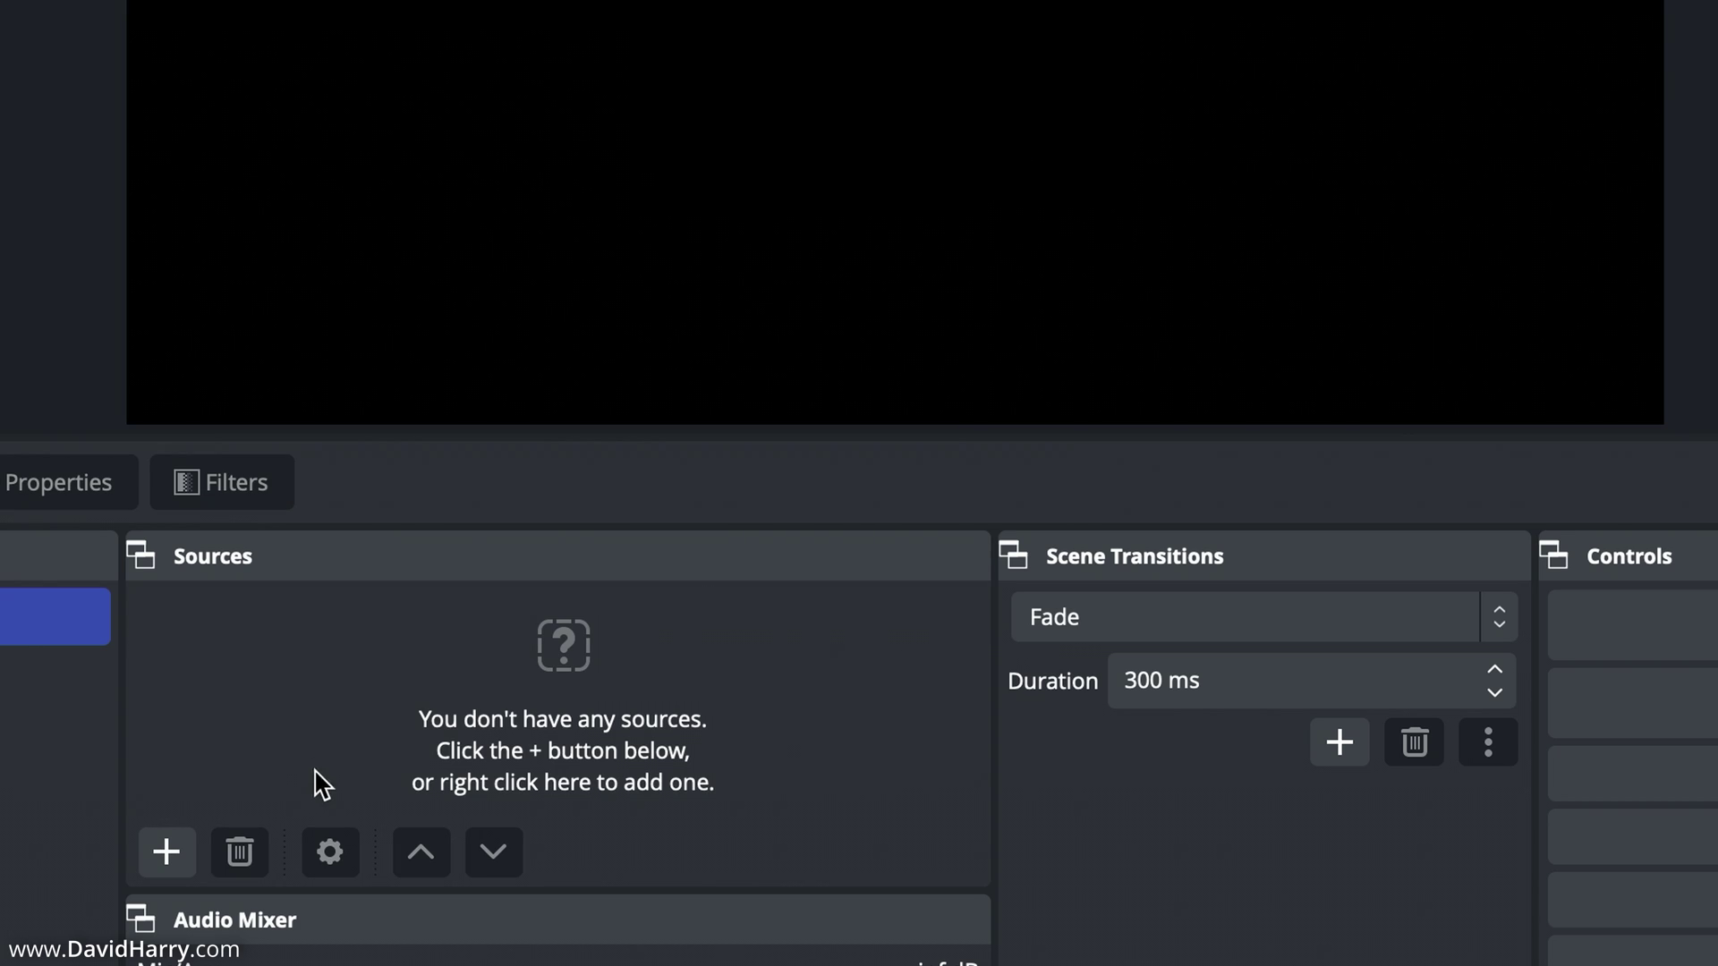
Add a Capture Card Device source with its default name, leaving the Device dropdown unset.
{"action": "left_click", "coordinate": [170, 859]}
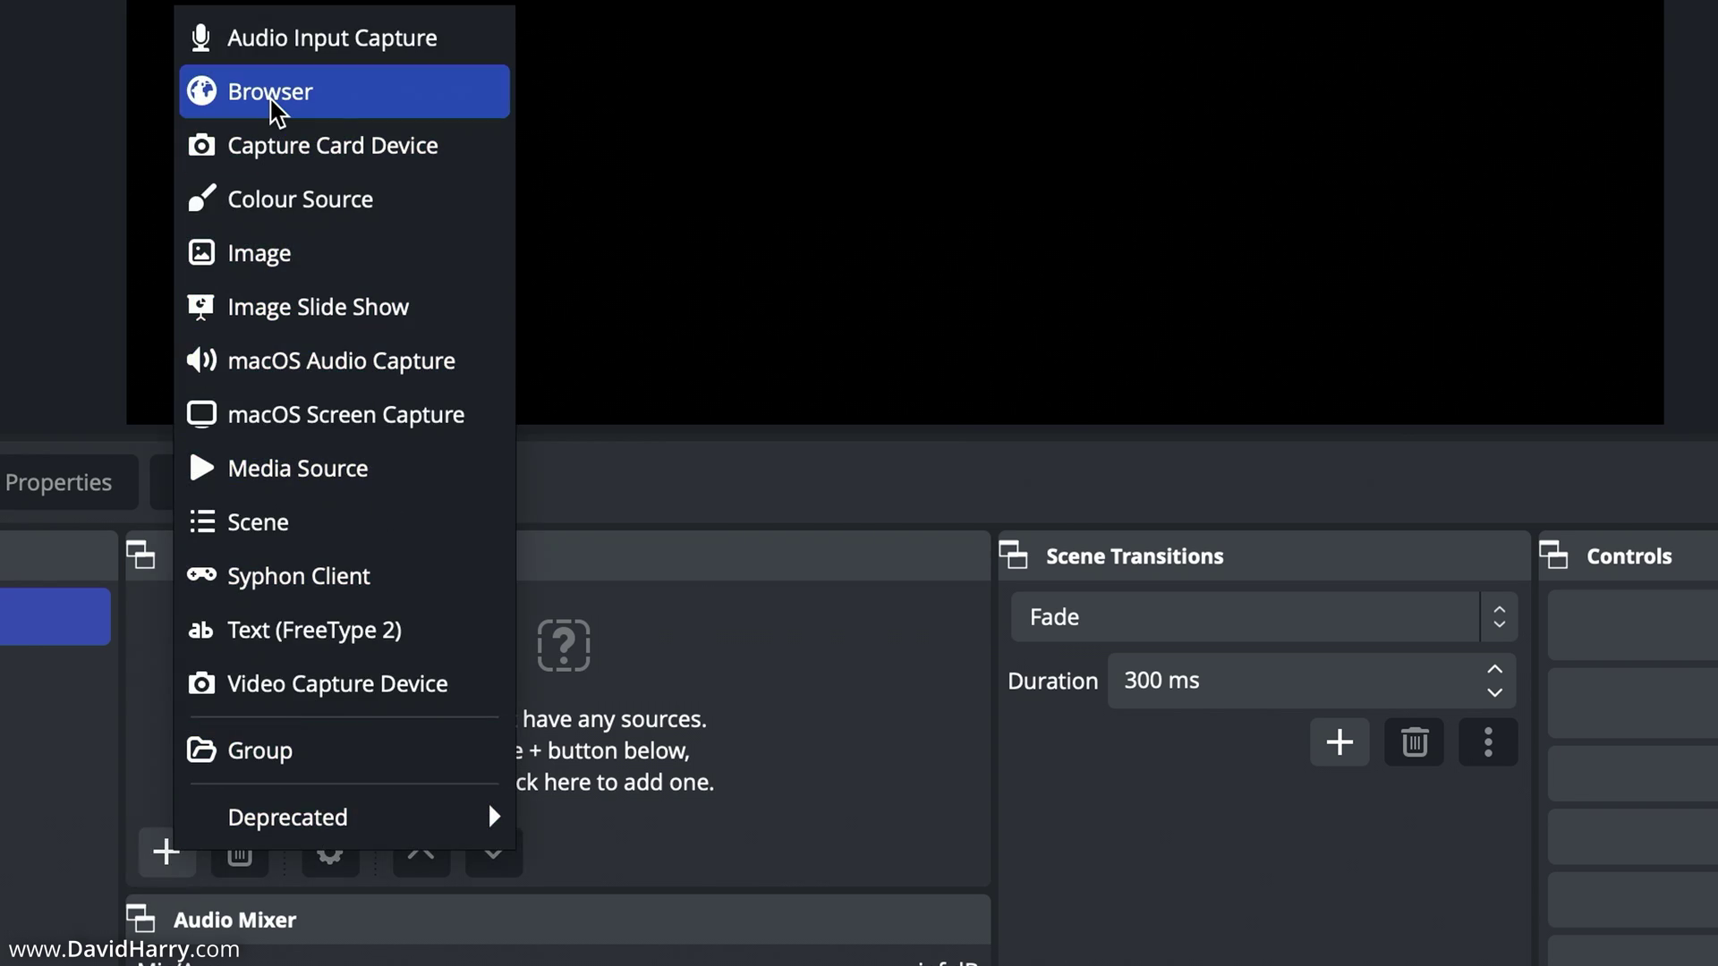
{"action": "left_click", "coordinate": [387, 164]}
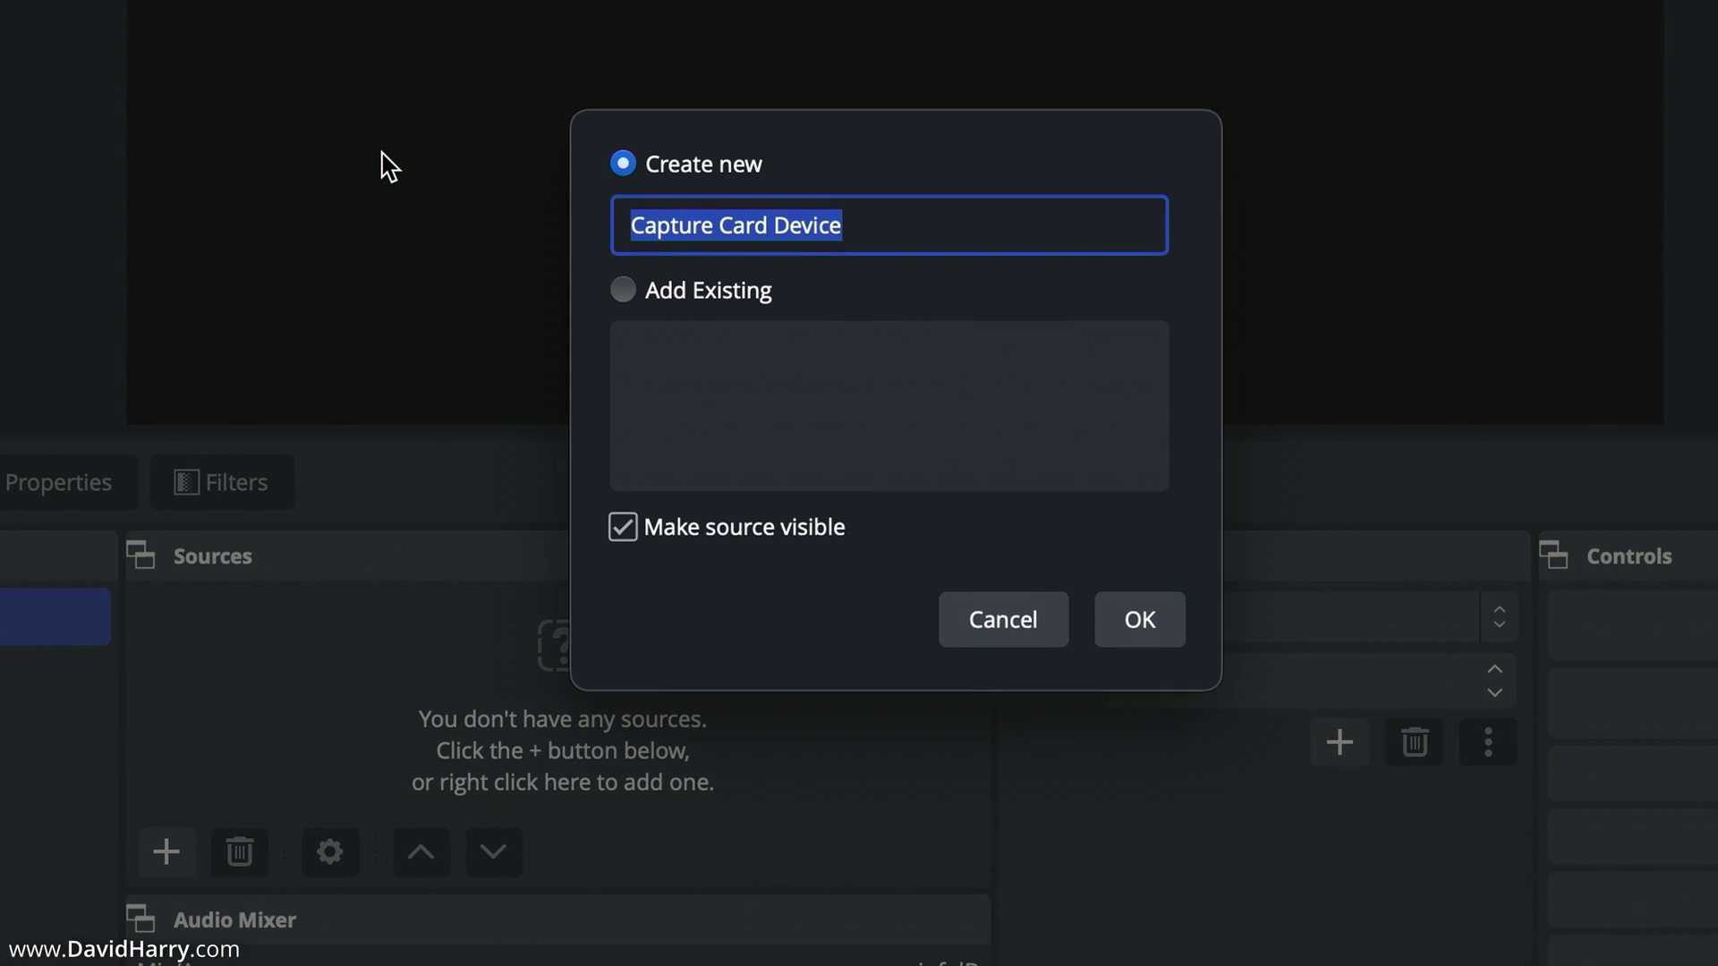
{"action": "left_click", "coordinate": [1132, 619]}
{"action": "left_click", "coordinate": [485, 436]}
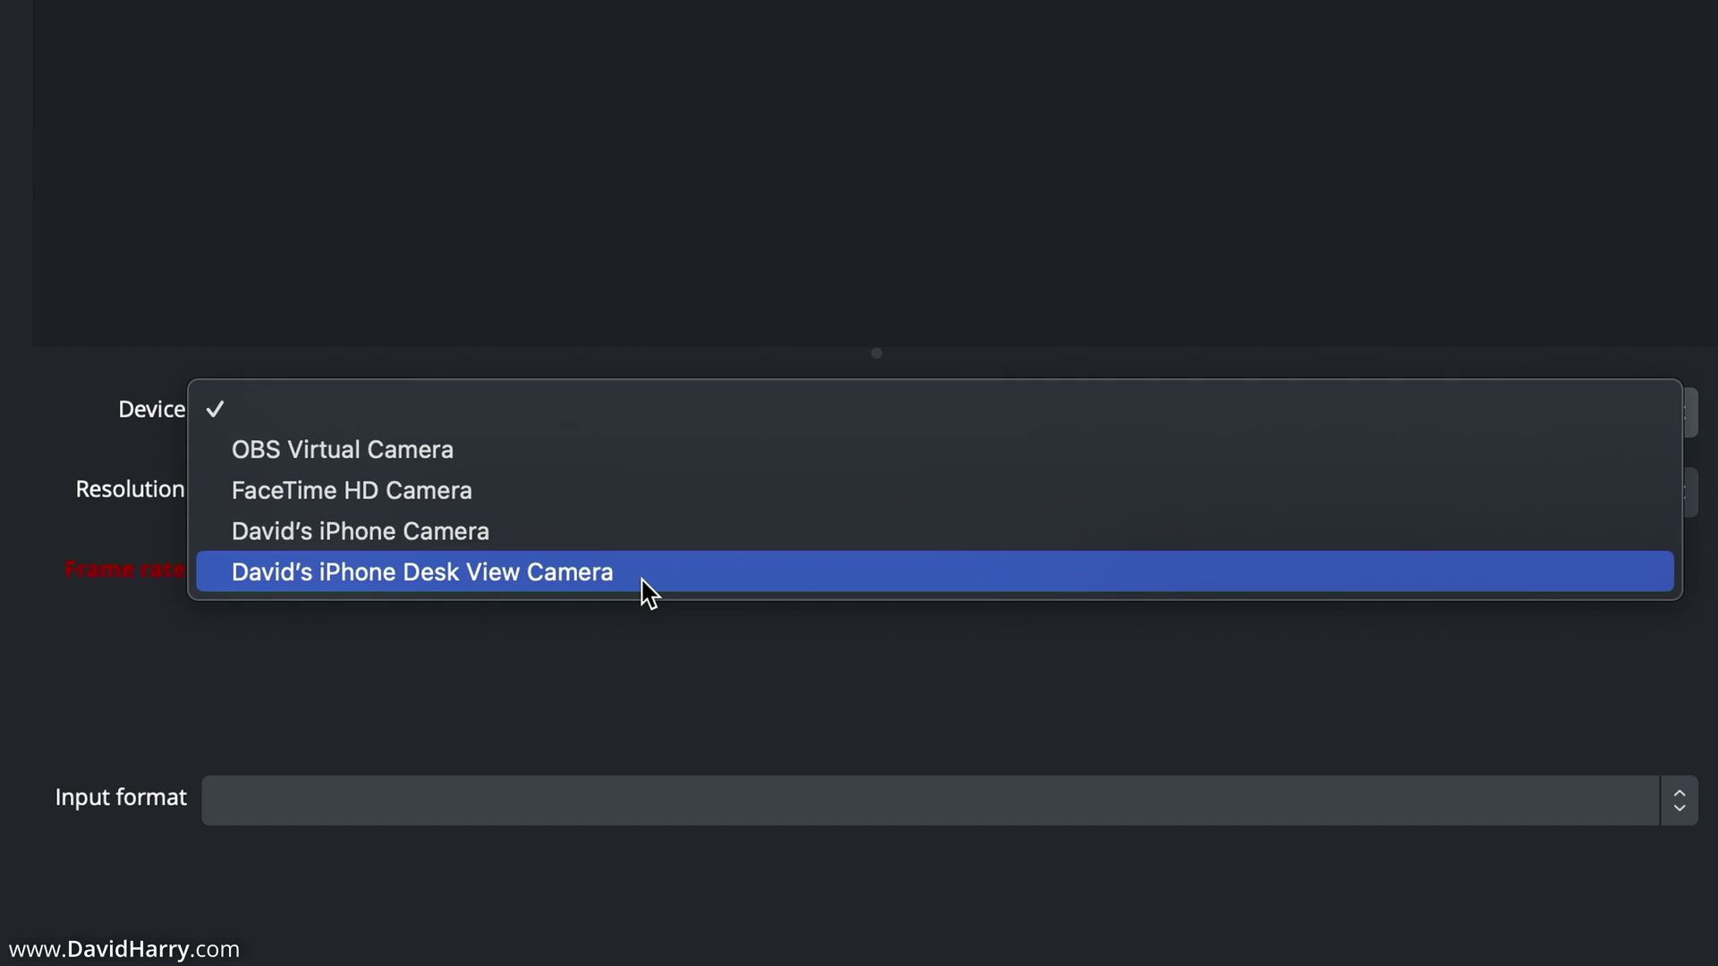
{"action": "key", "text": "Escape"}
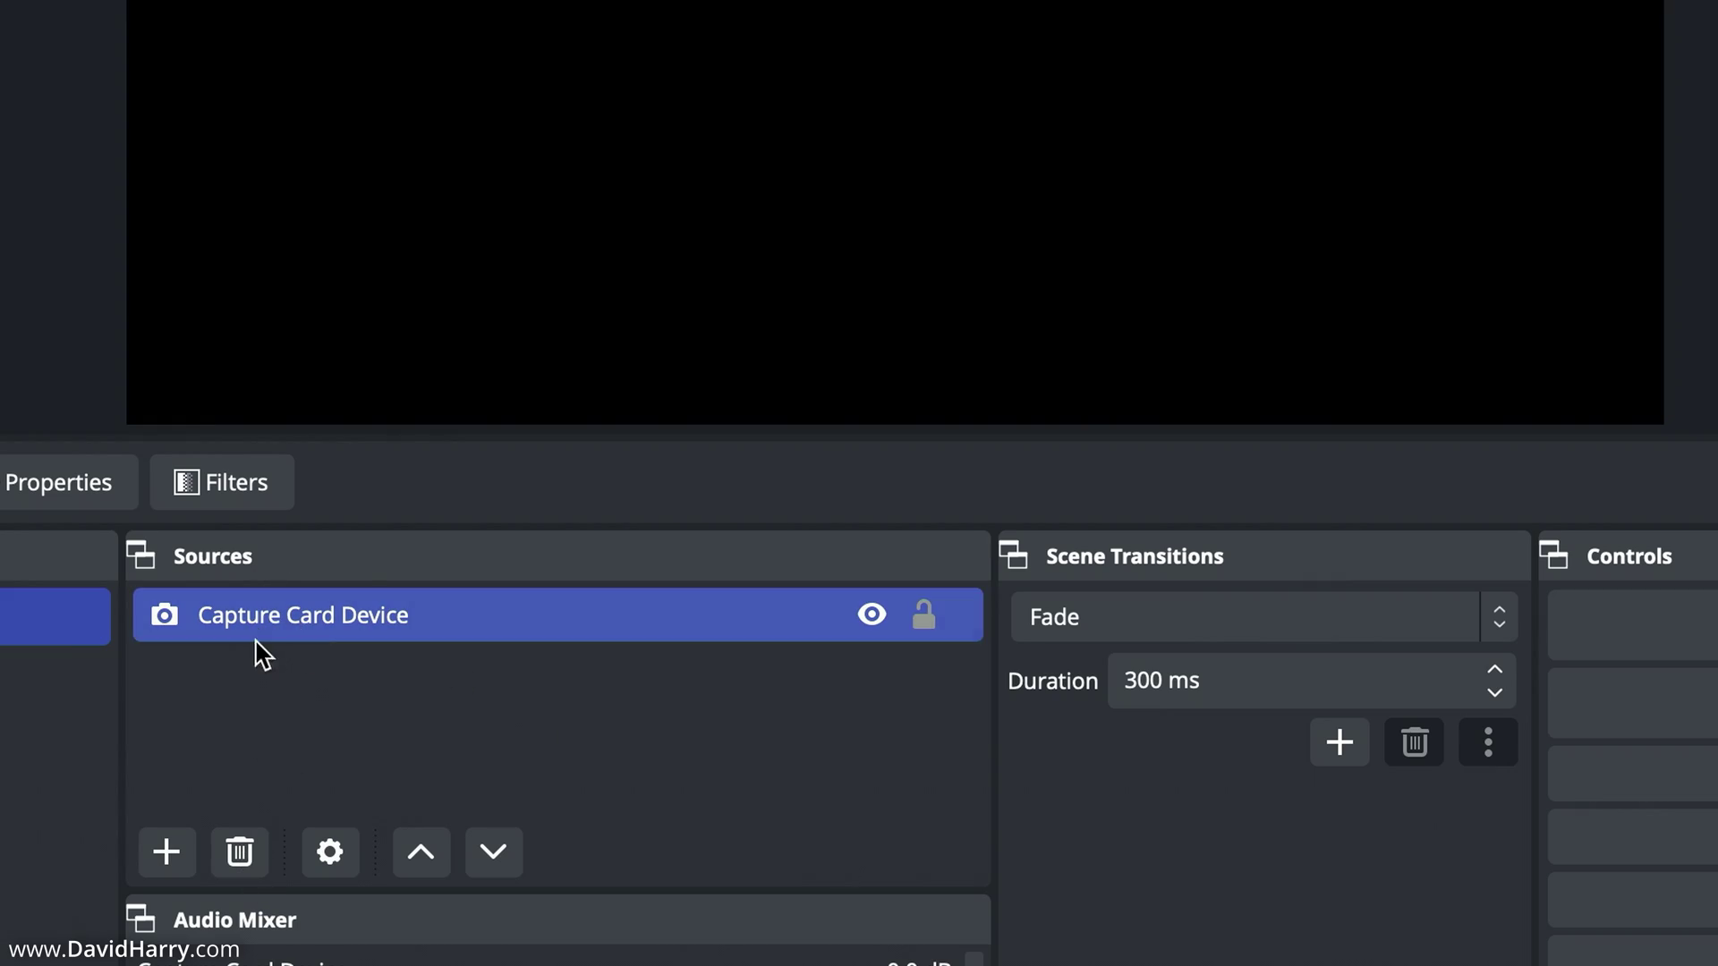
Add an Audio Input Capture source with the default name, its device set to Elgato 4K X.
{"action": "left_click", "coordinate": [167, 852]}
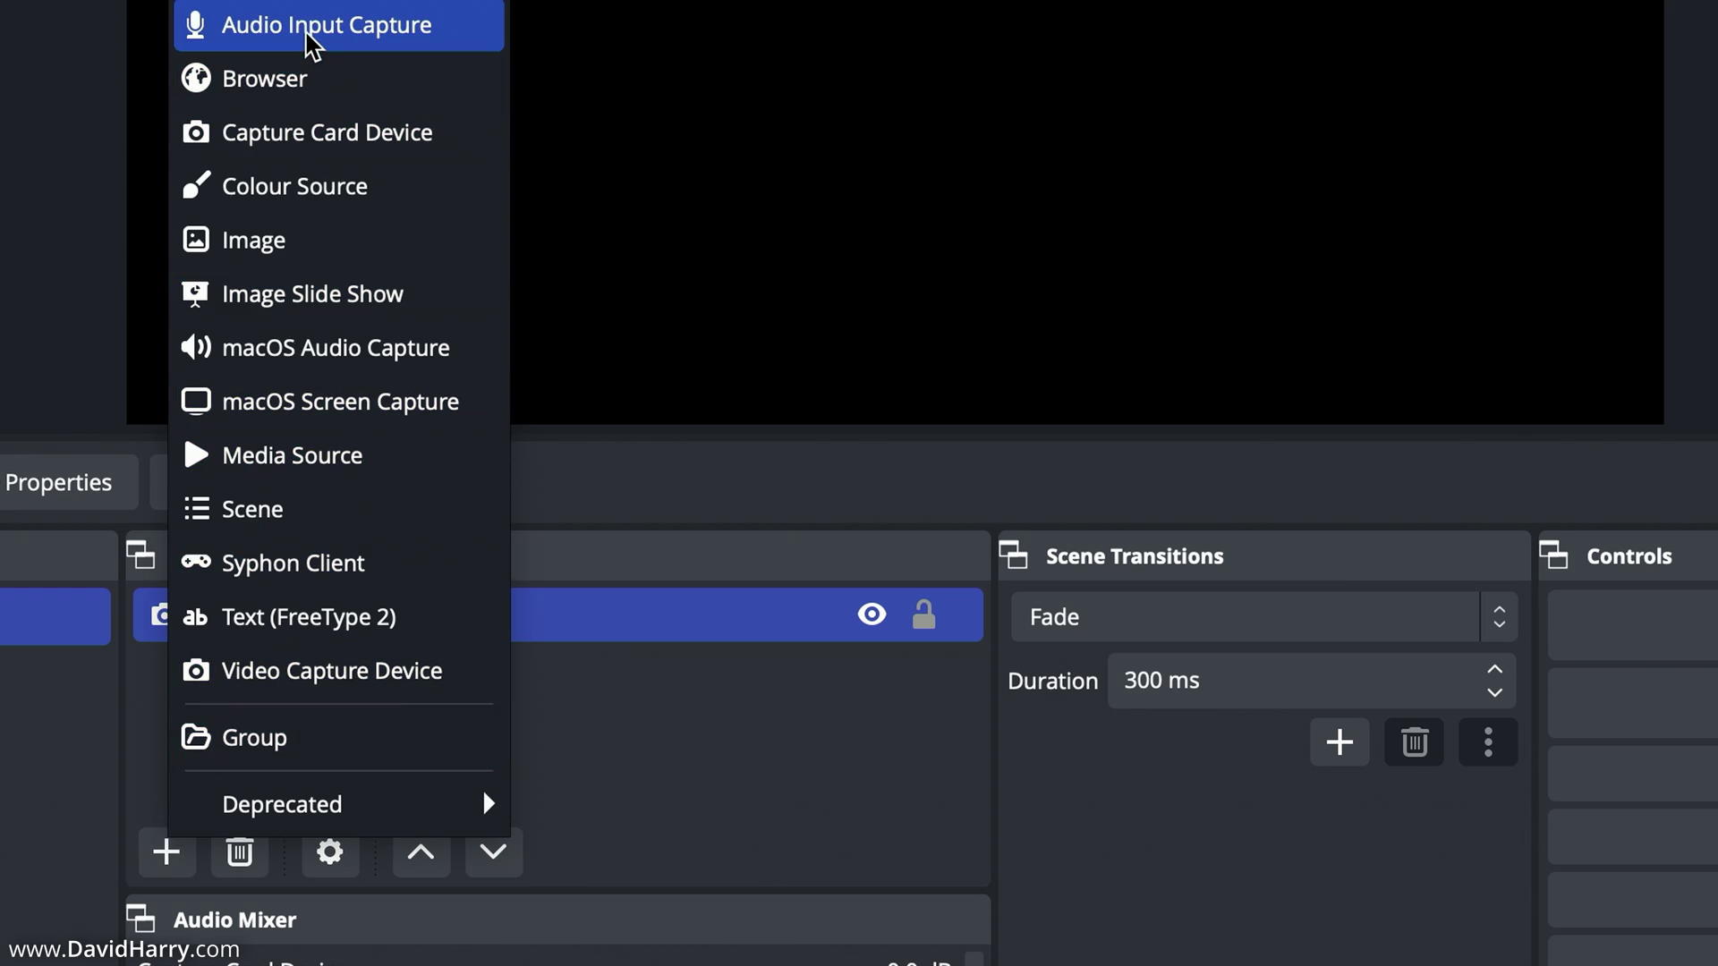
{"action": "left_click", "coordinate": [308, 38]}
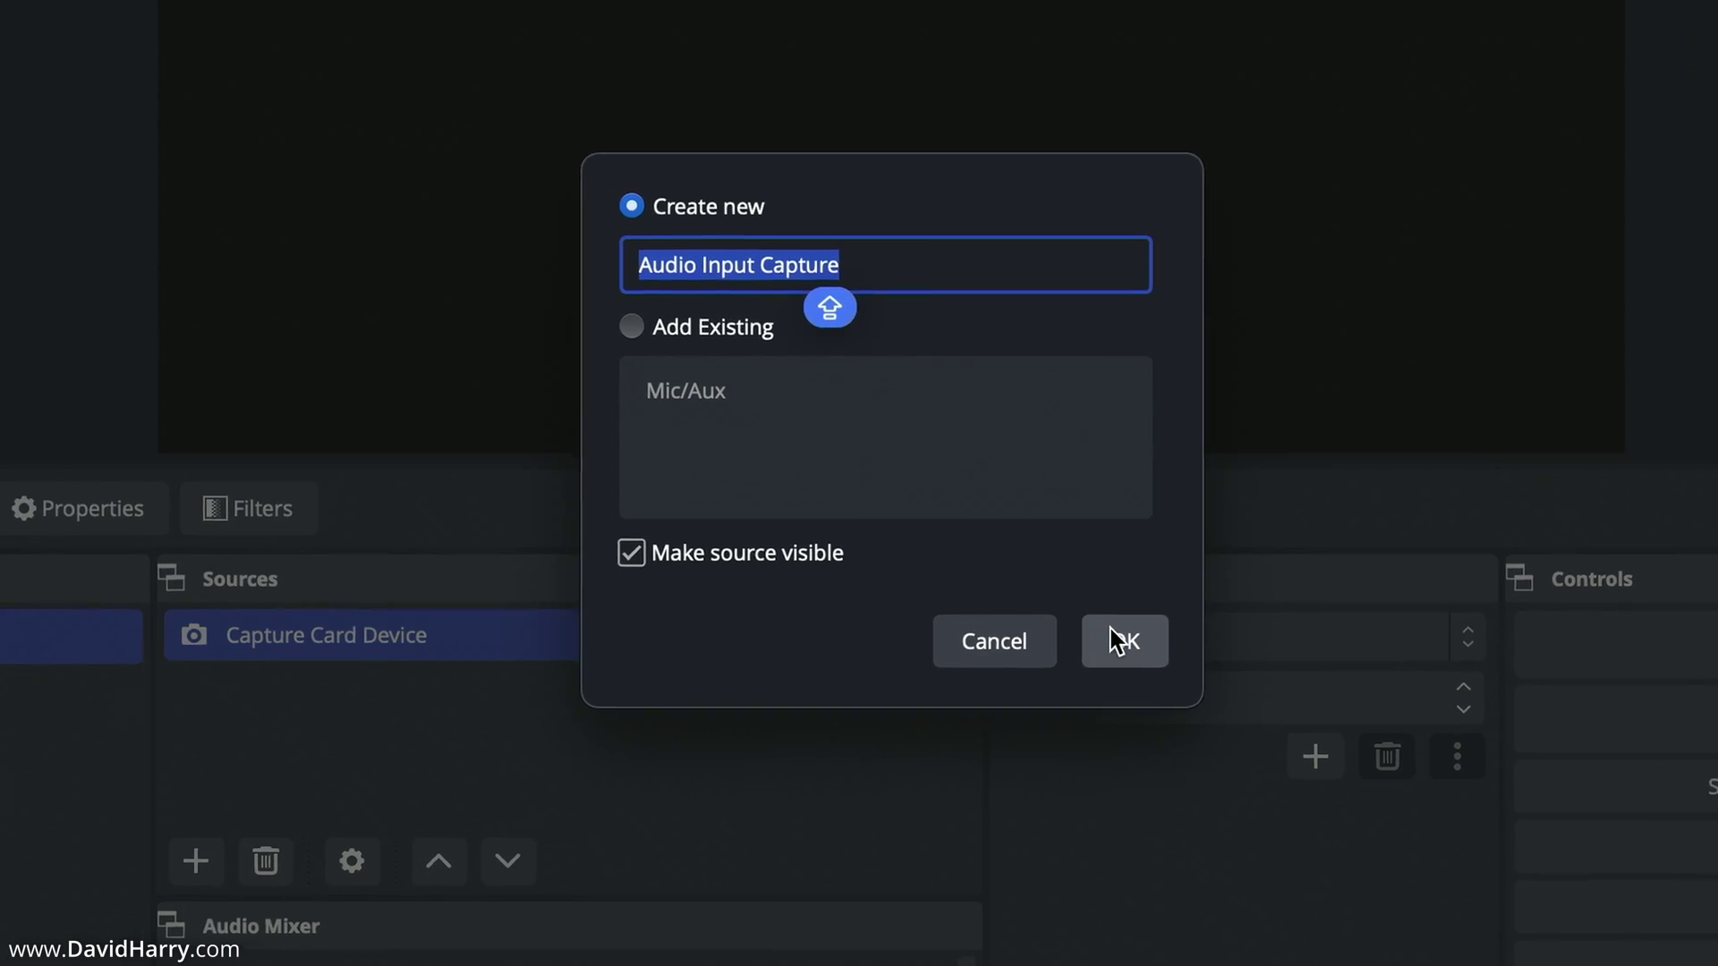
{"action": "left_click", "coordinate": [1112, 636]}
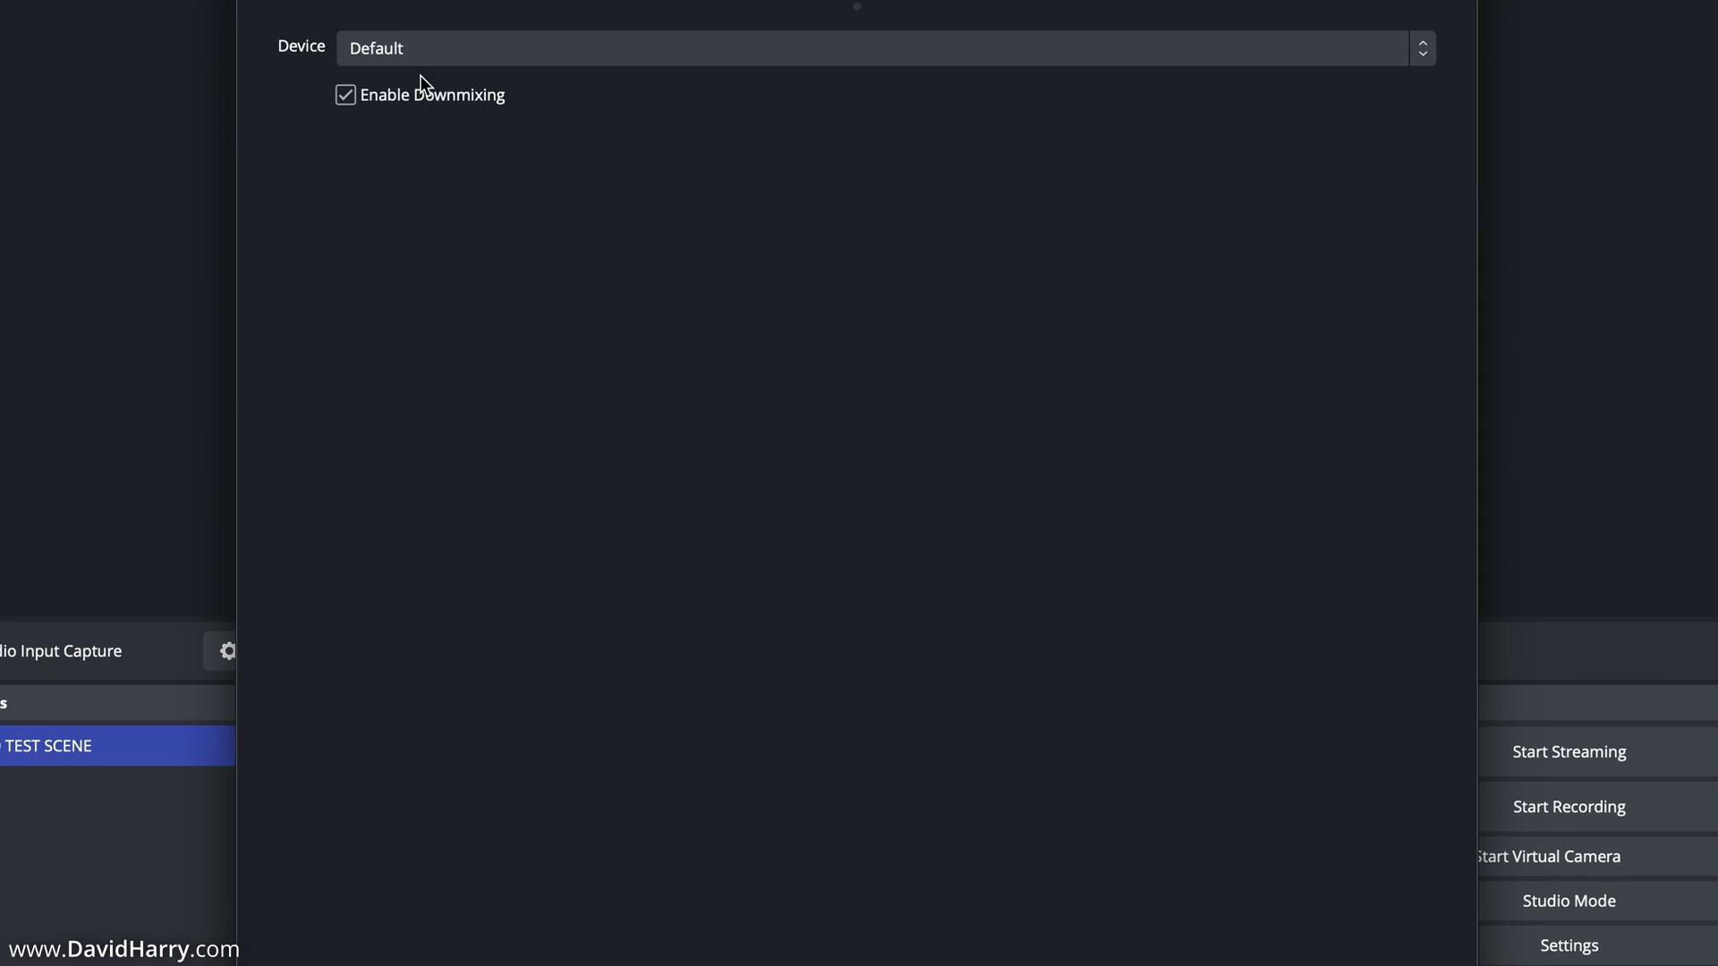
{"action": "left_click", "coordinate": [476, 52]}
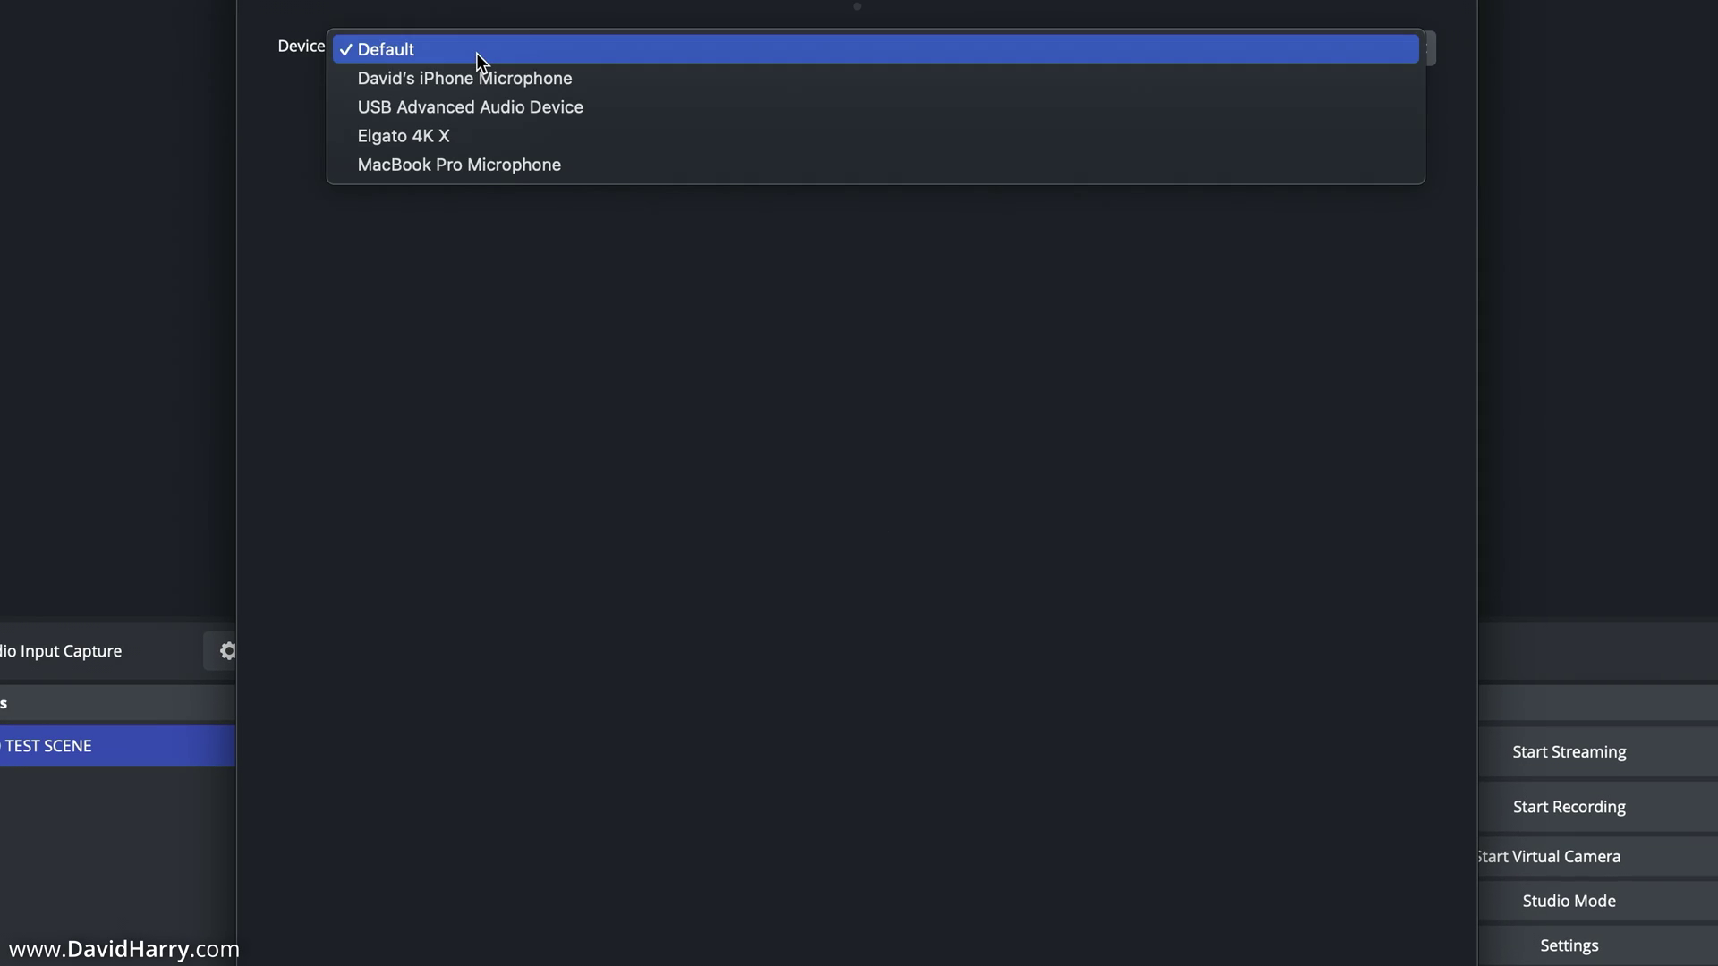
{"action": "left_click", "coordinate": [420, 139]}
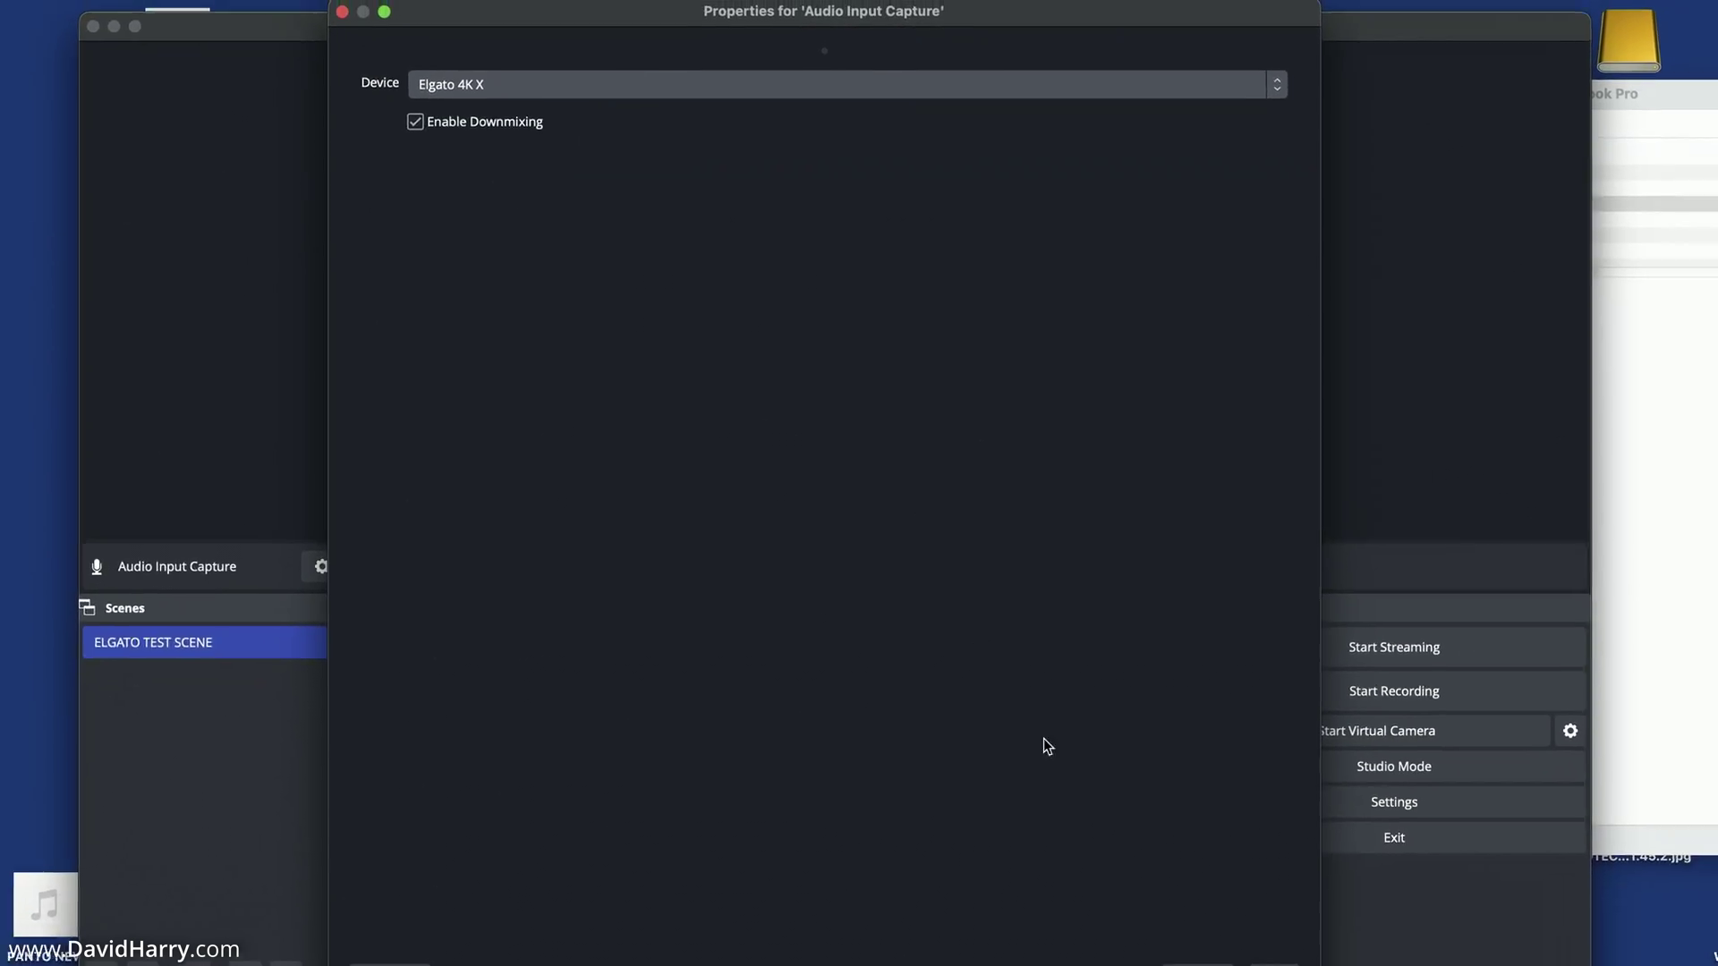
{"action": "left_click", "coordinate": [1239, 934]}
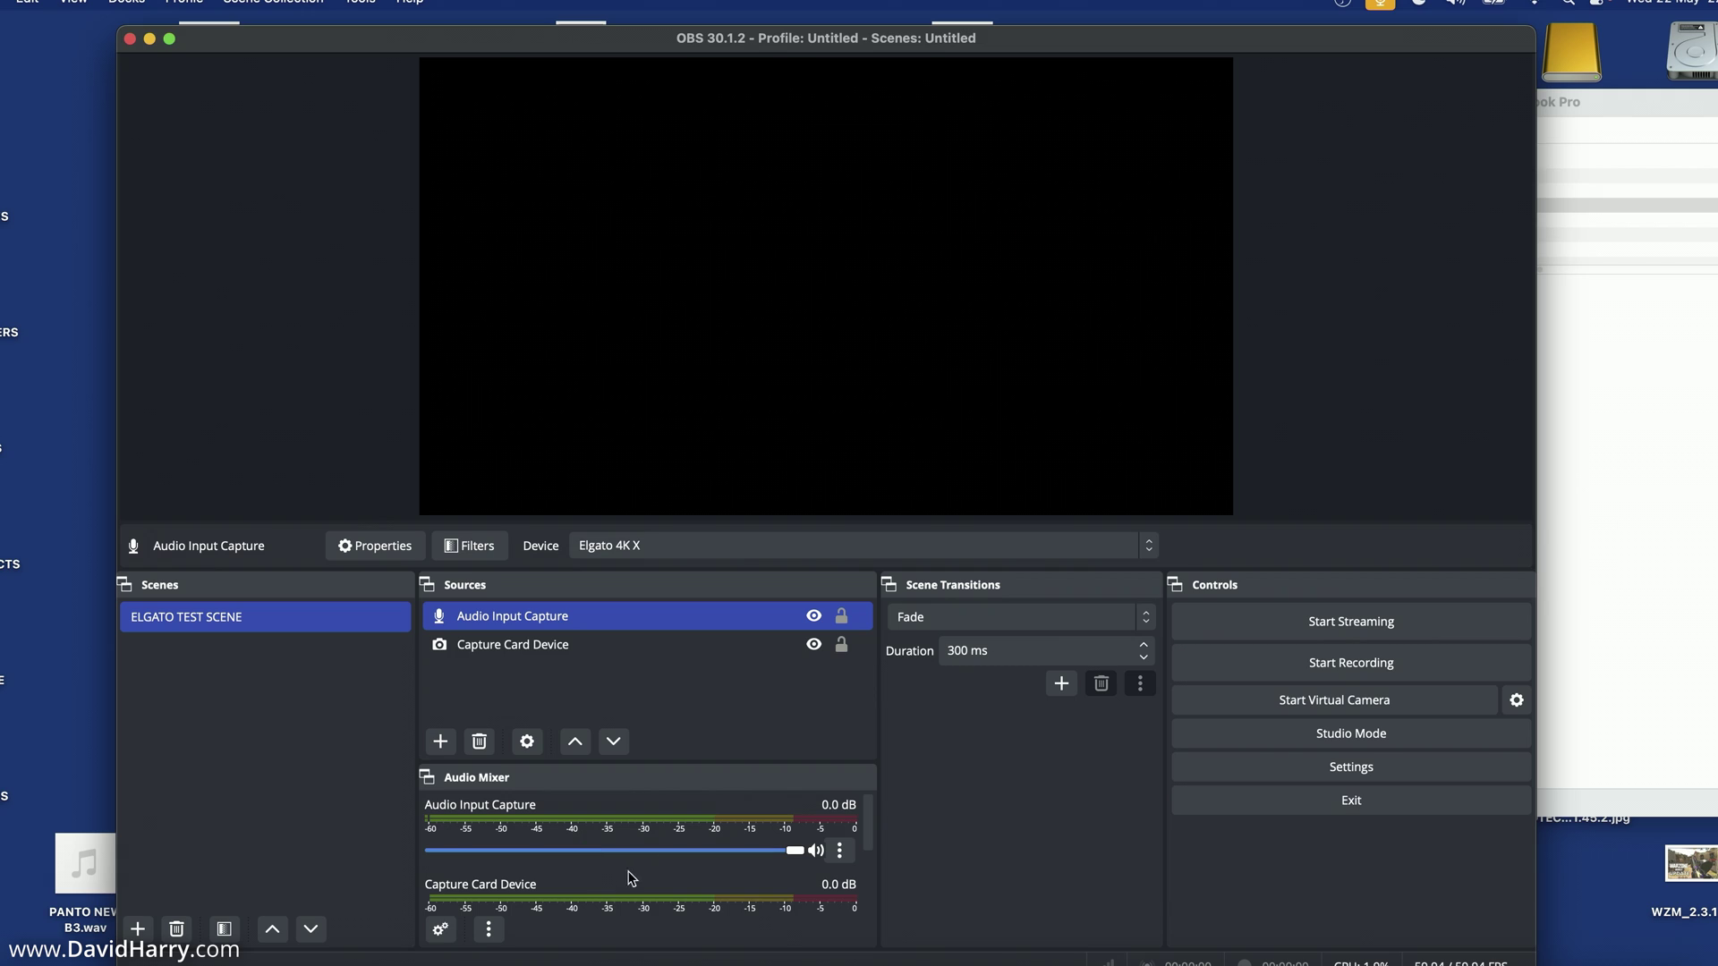
Repeatedly select and deselect the Capture Card Device source alongside the audio source.
{"action": "left_click", "coordinate": [698, 644], "text": "shift"}
{"action": "left_click", "coordinate": [698, 644], "text": "super"}
{"action": "left_click", "coordinate": [576, 644], "text": "shift"}
{"action": "left_click", "coordinate": [533, 621]}
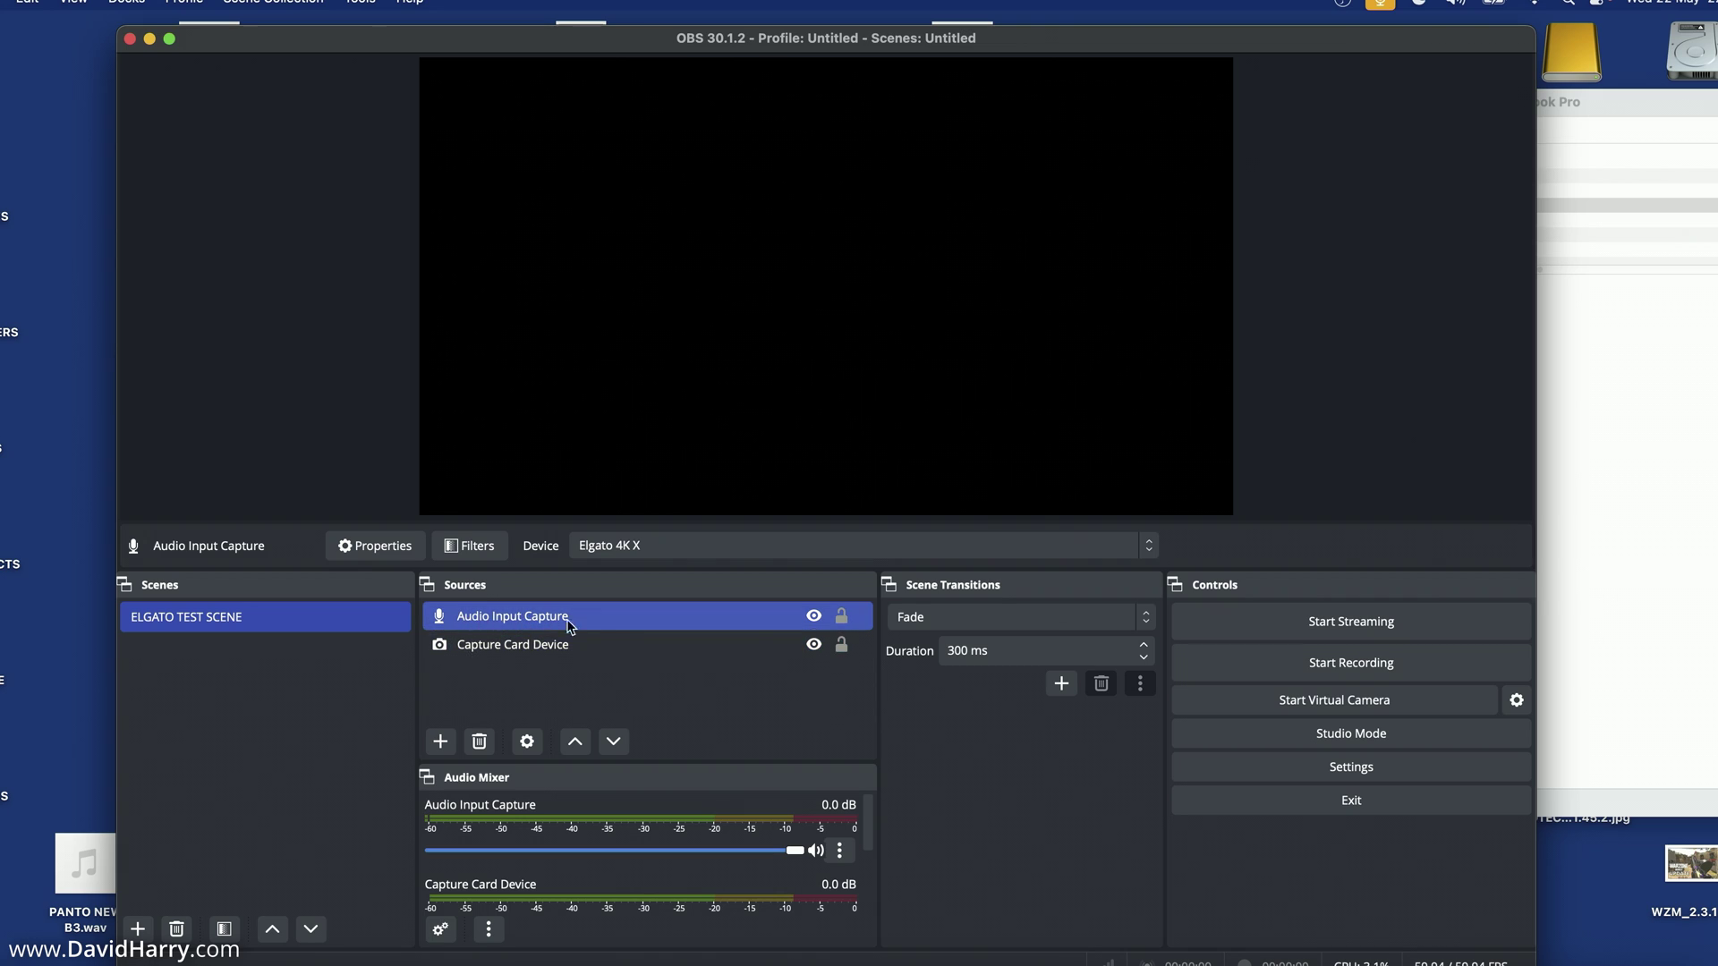
{"action": "left_click", "coordinate": [660, 640], "text": "shift"}
{"action": "left_click", "coordinate": [662, 626]}
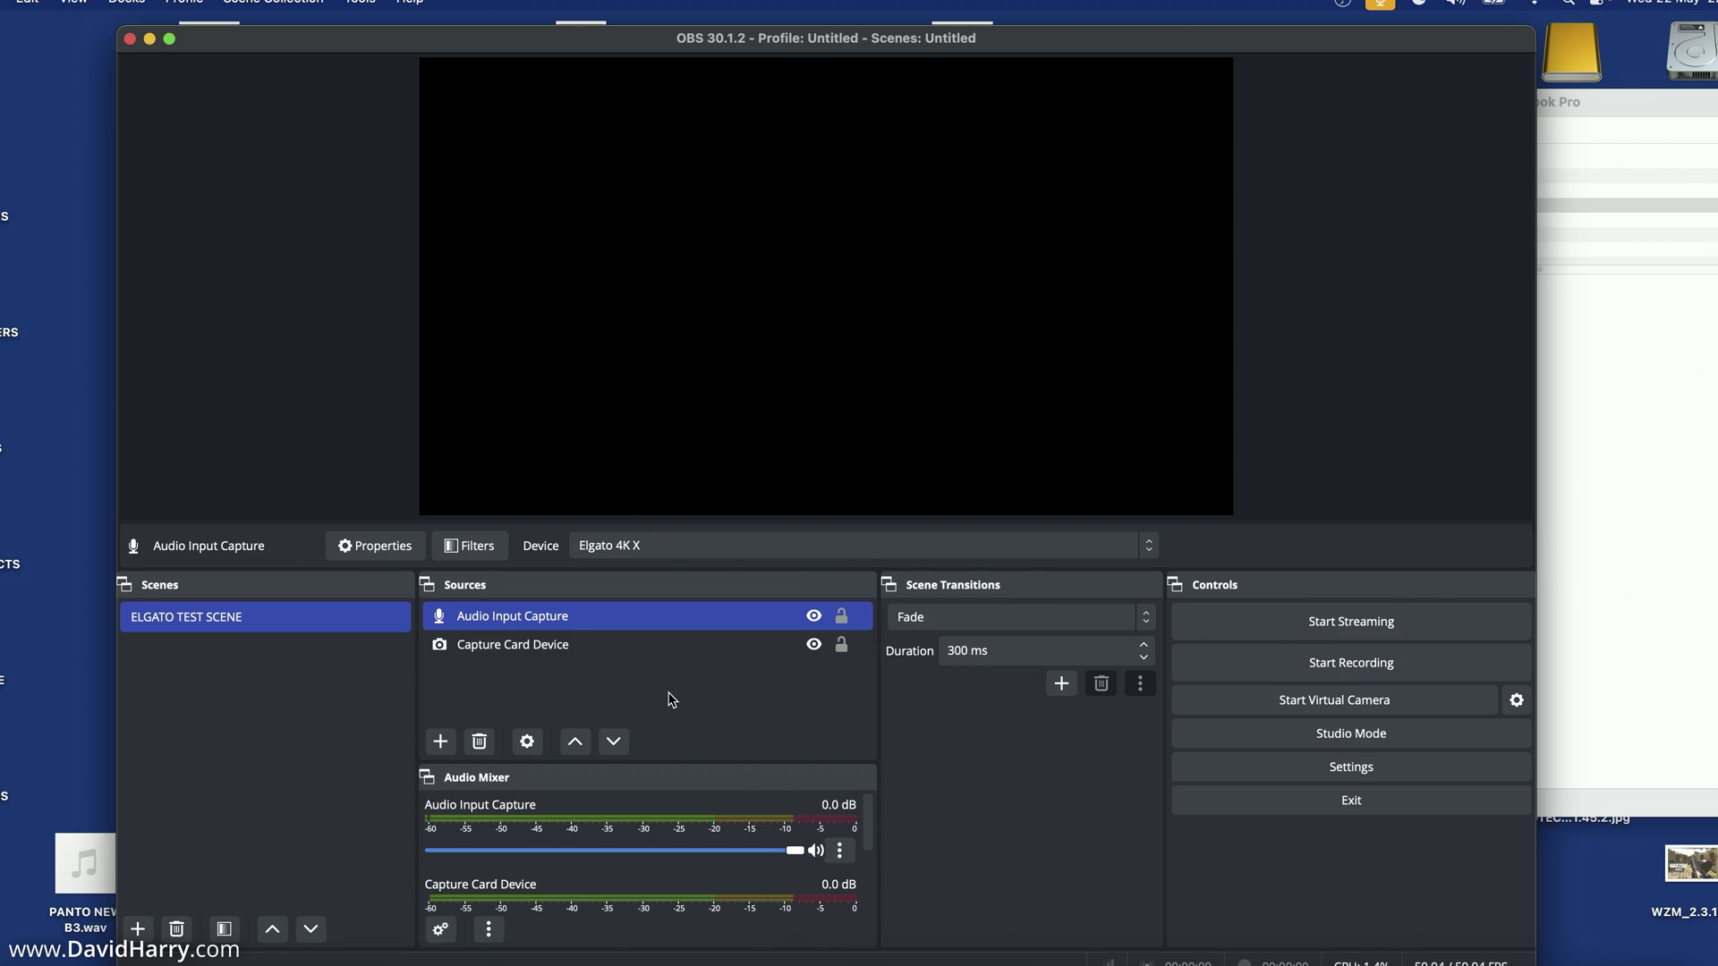
{"action": "left_click", "coordinate": [577, 650], "text": "shift"}
{"action": "left_click", "coordinate": [569, 623]}
Clear the source selection and open About This Mac showing M1 Max, 32 GB, Sonoma 14.5.
{"action": "left_click", "coordinate": [624, 687]}
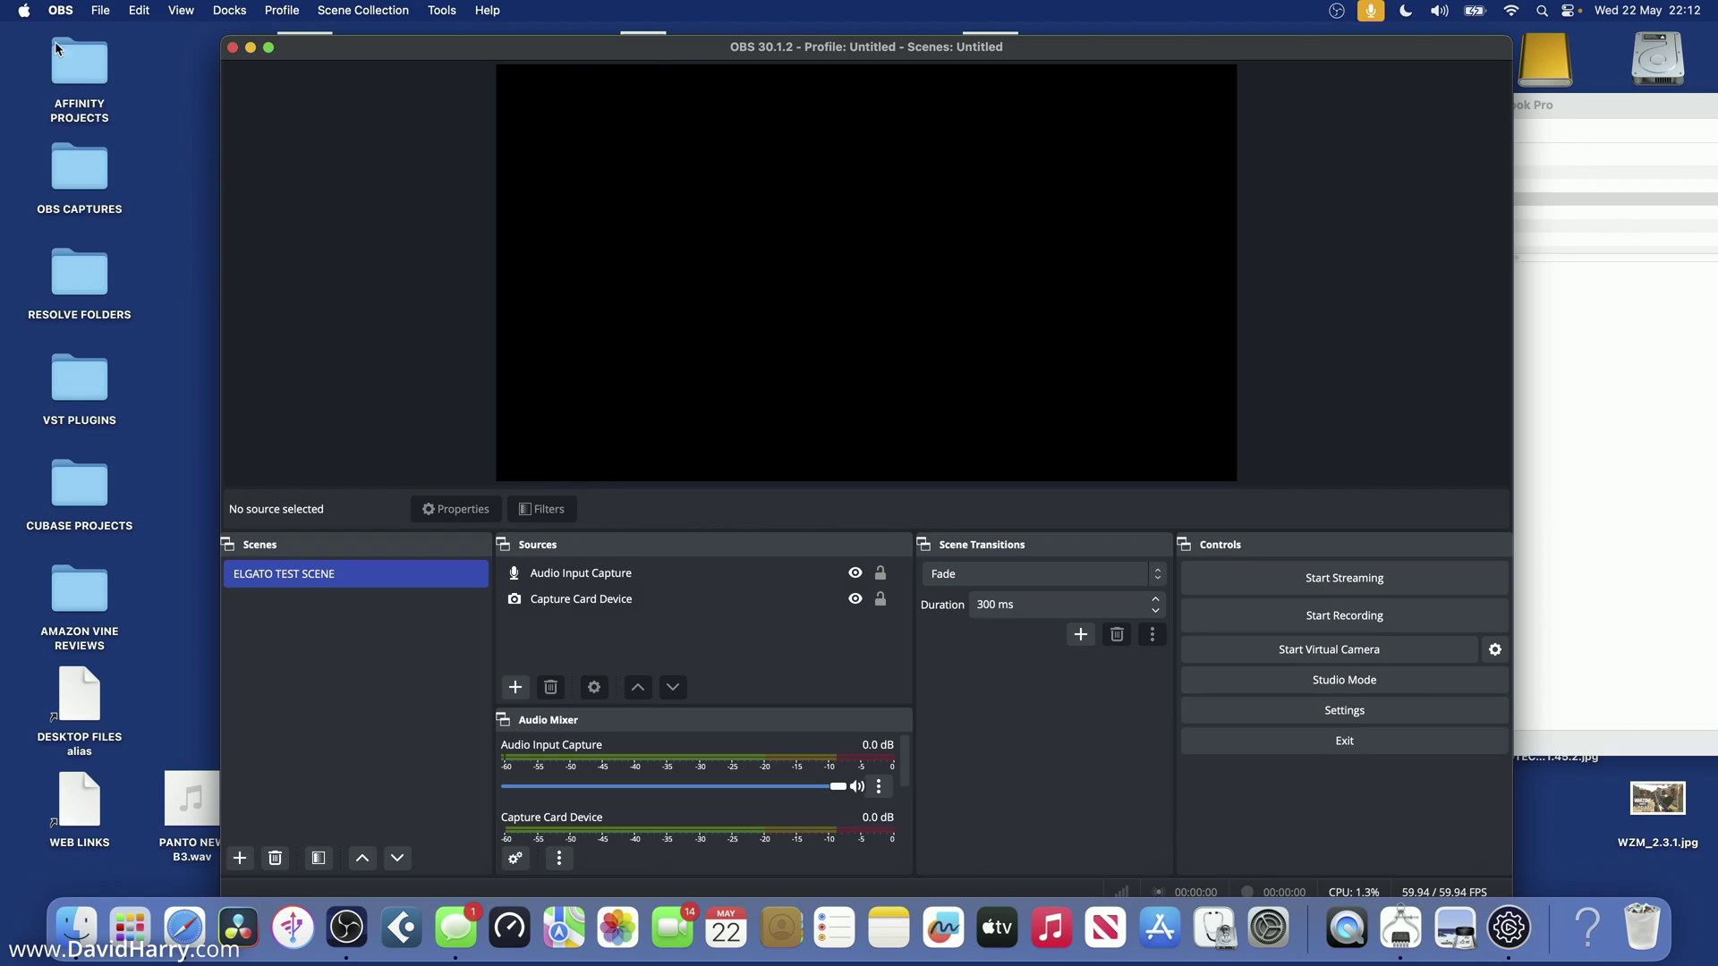
{"action": "left_click", "coordinate": [23, 13]}
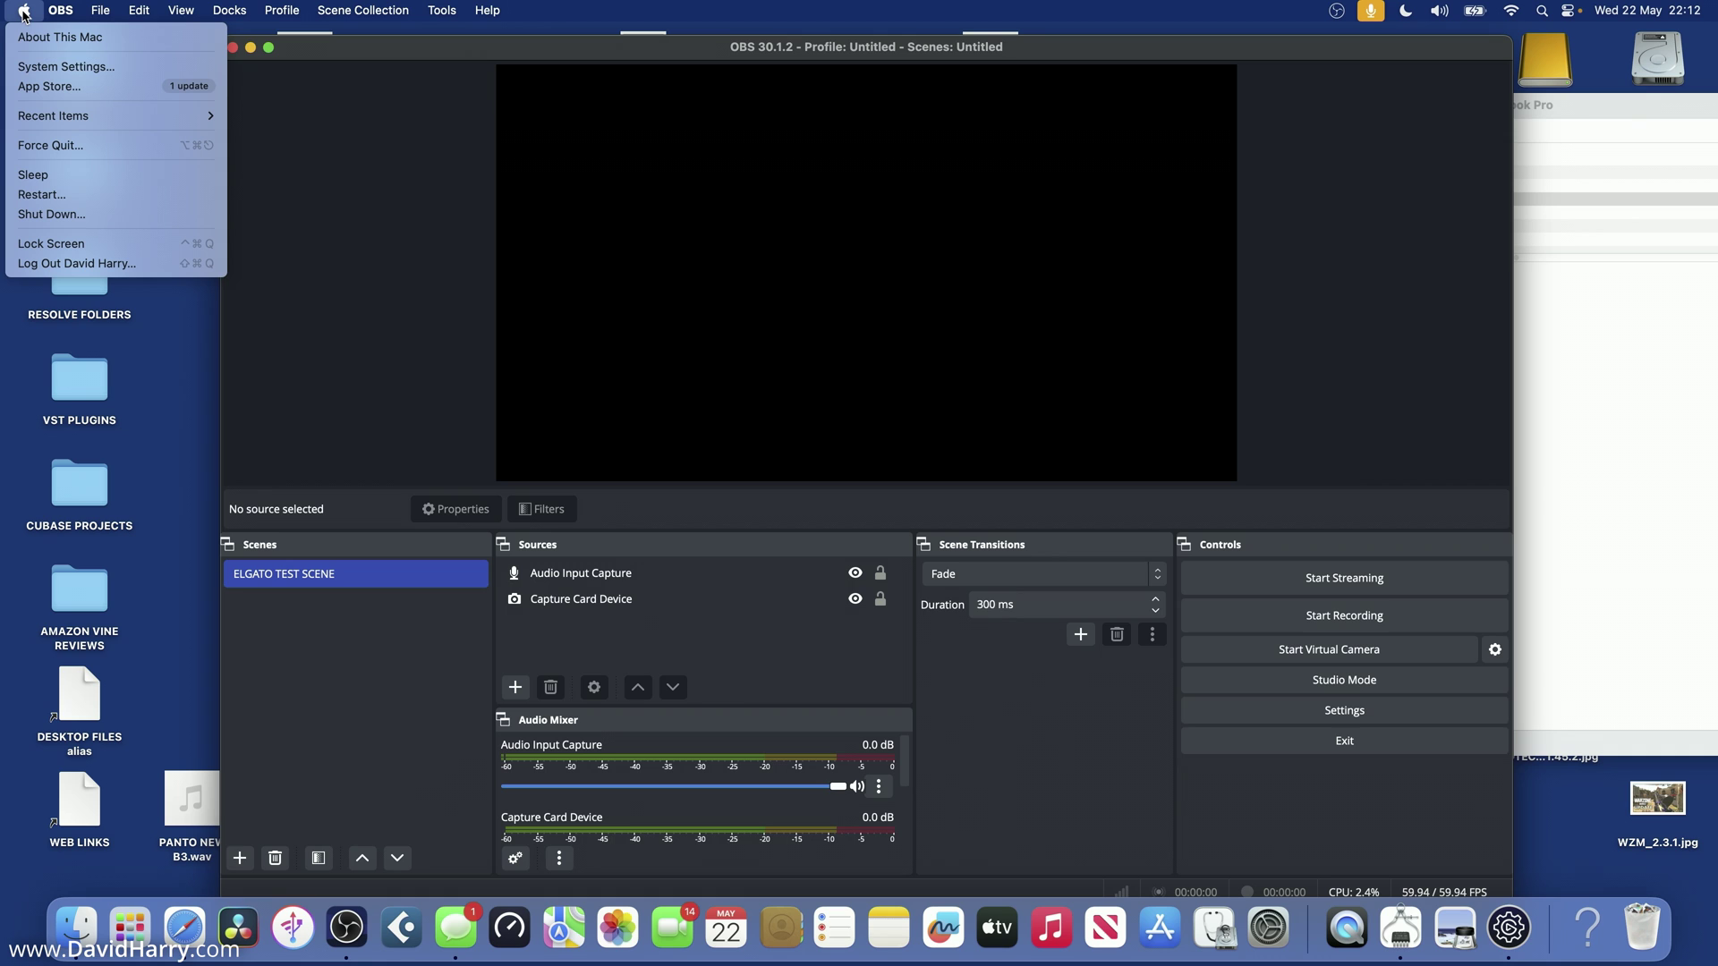
{"action": "left_click", "coordinate": [57, 38]}
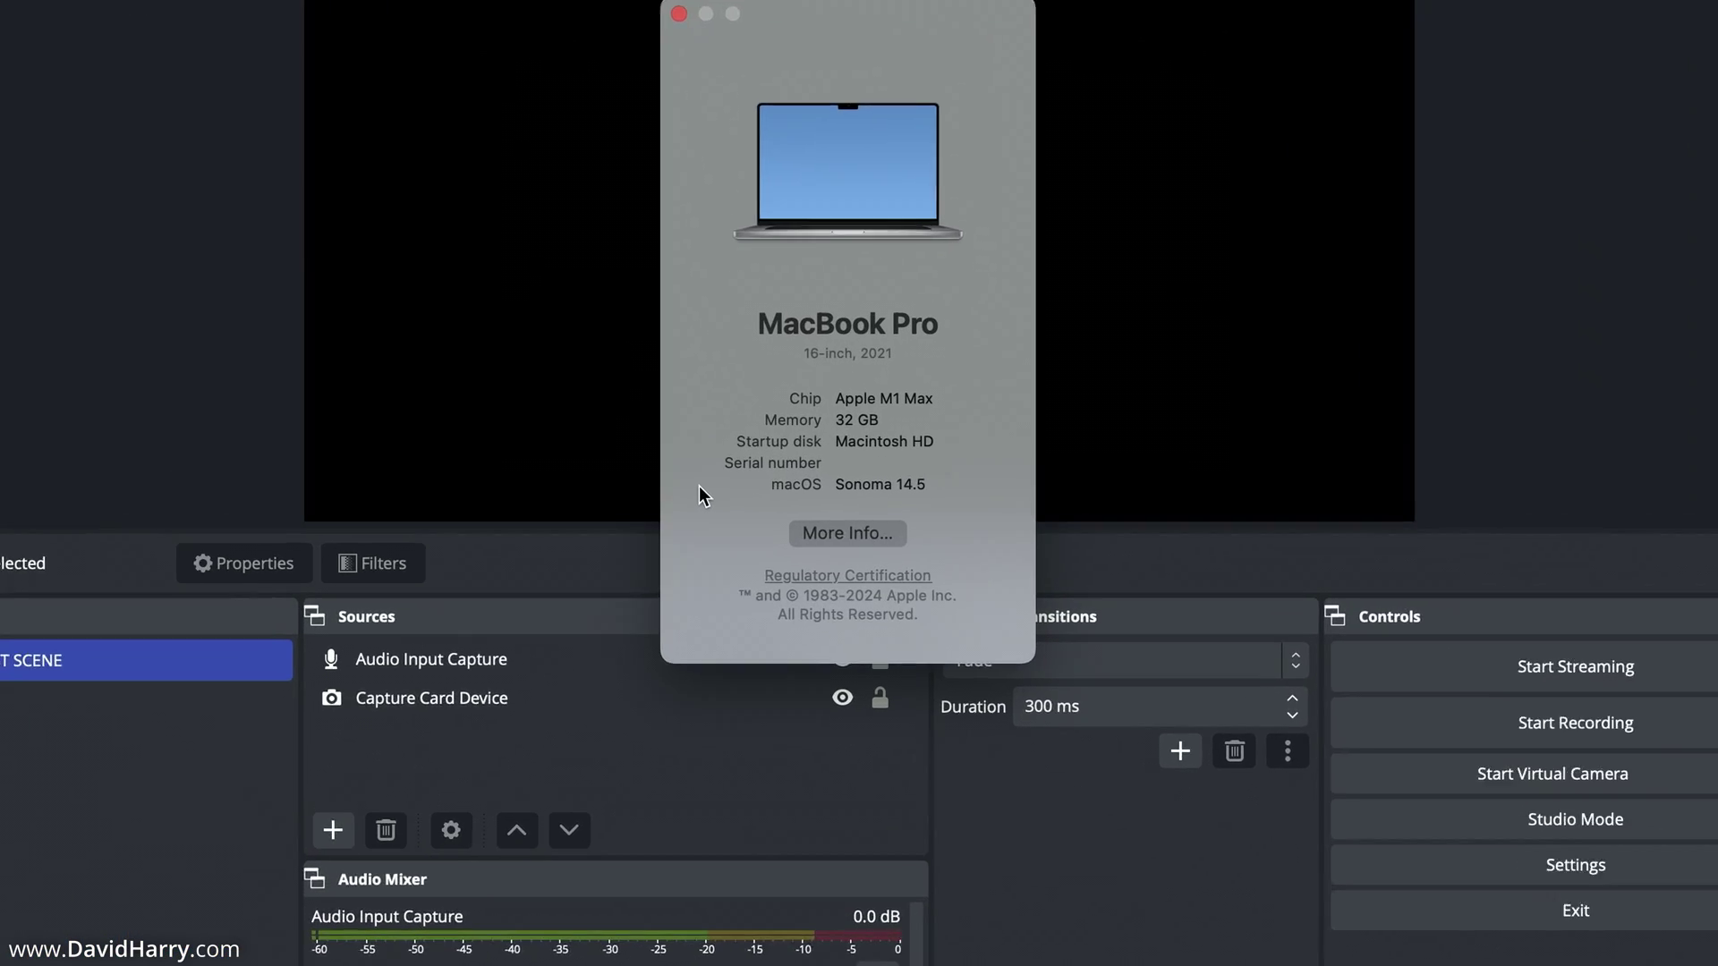